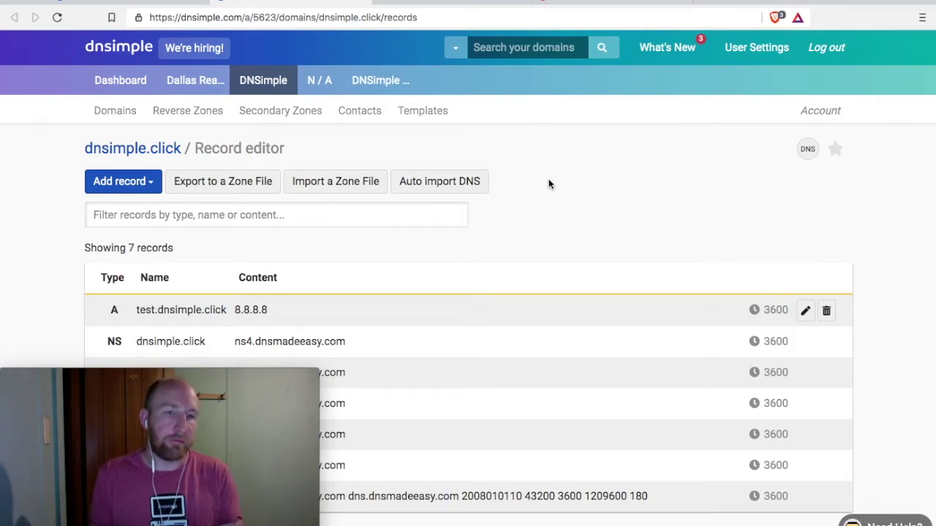
Go from dnsimple.click's DNS page to the Secondary Zones overview listing dnsimple-status.com and DNSMadeEasy.
left_click(151, 3)
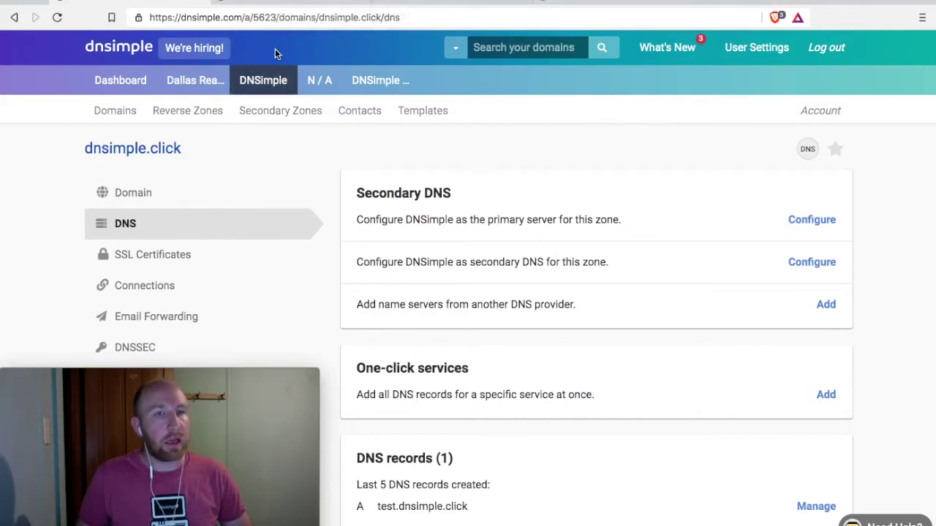
left_click(265, 3)
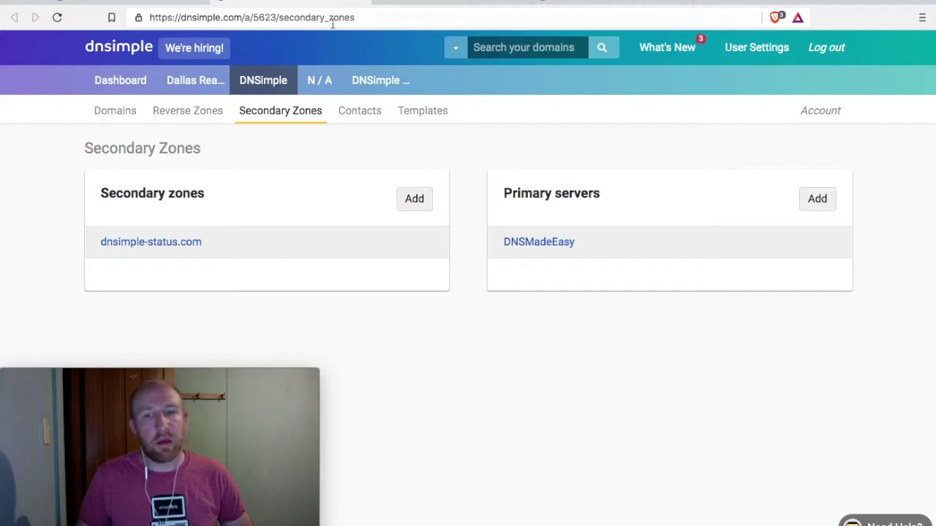
Create primary server DNS Made Easy #99 at 63.219.151.3, port 53, and return to dnsimple.click.
left_click(817, 199)
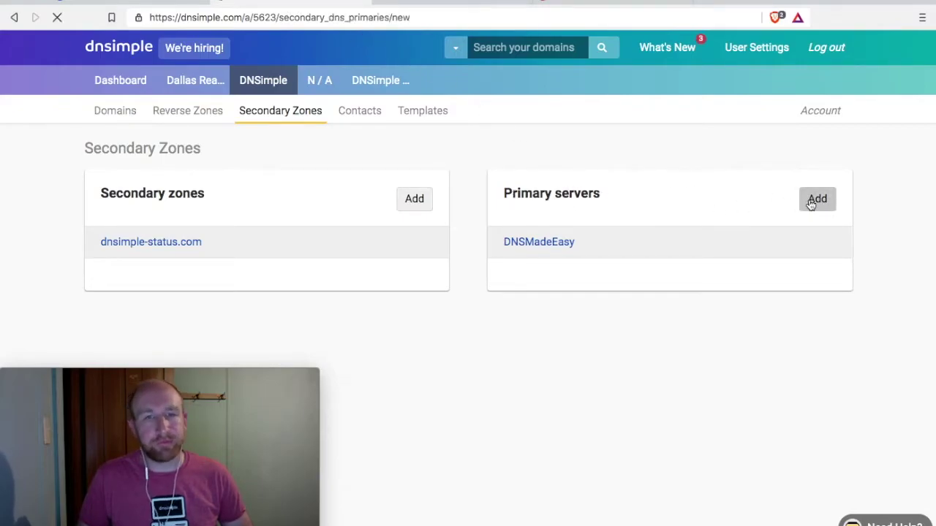
left_click(227, 227)
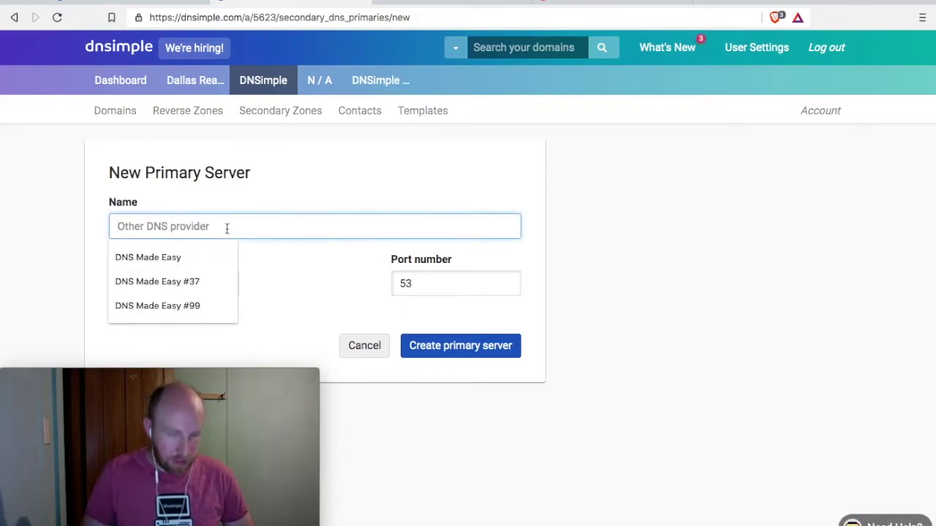
key("Down")
key("Down")
key("Down")
key("Return")
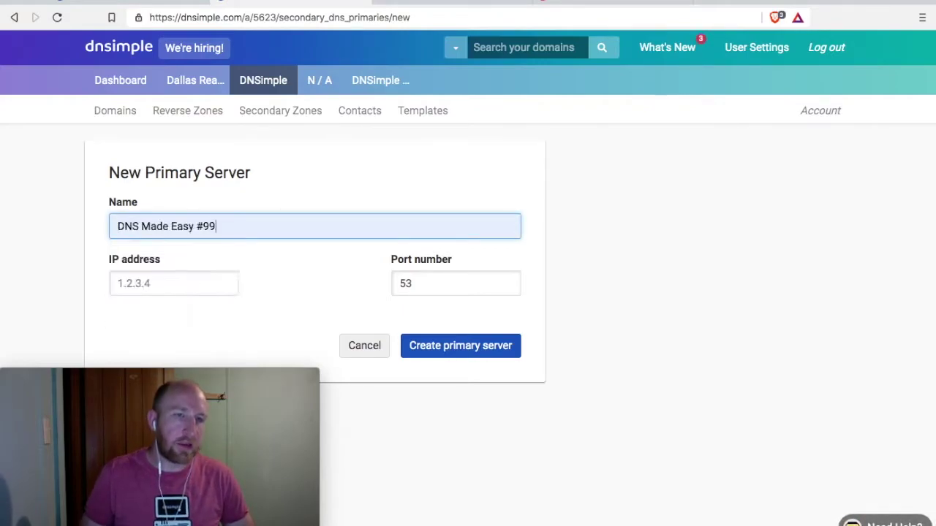
left_click(173, 283)
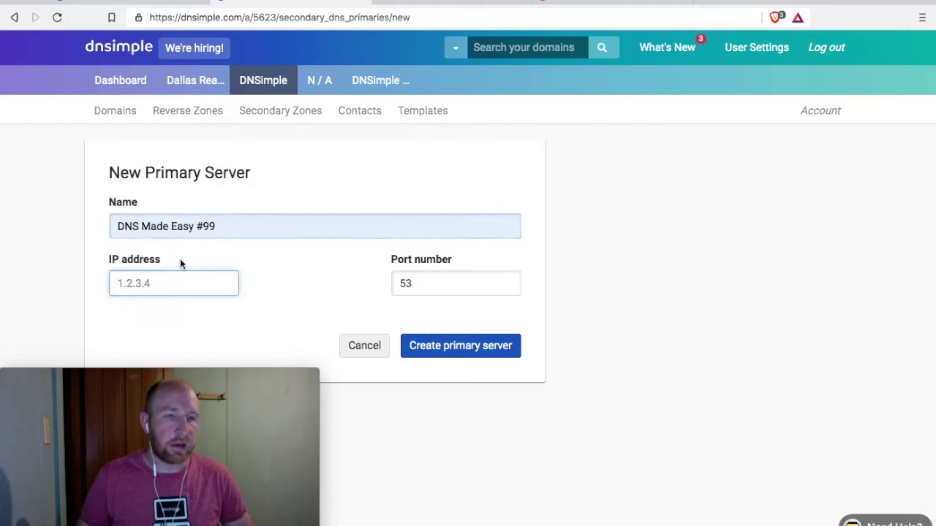
left_click(171, 278)
left_click(166, 312)
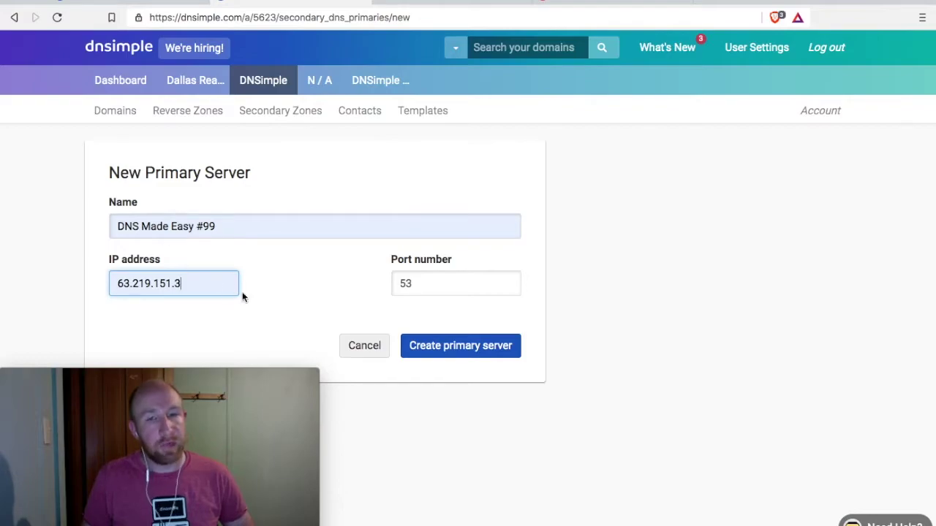
left_click(490, 340)
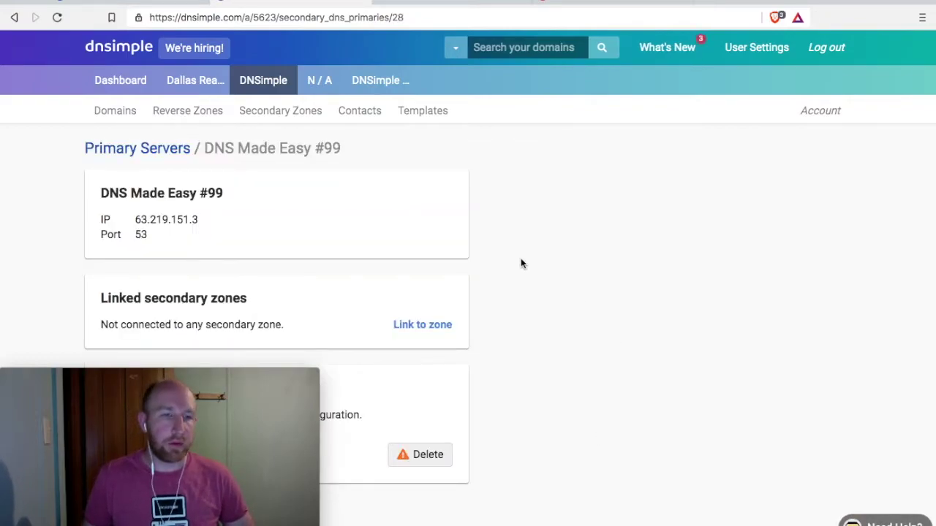
scroll(498, 260, "down", 1)
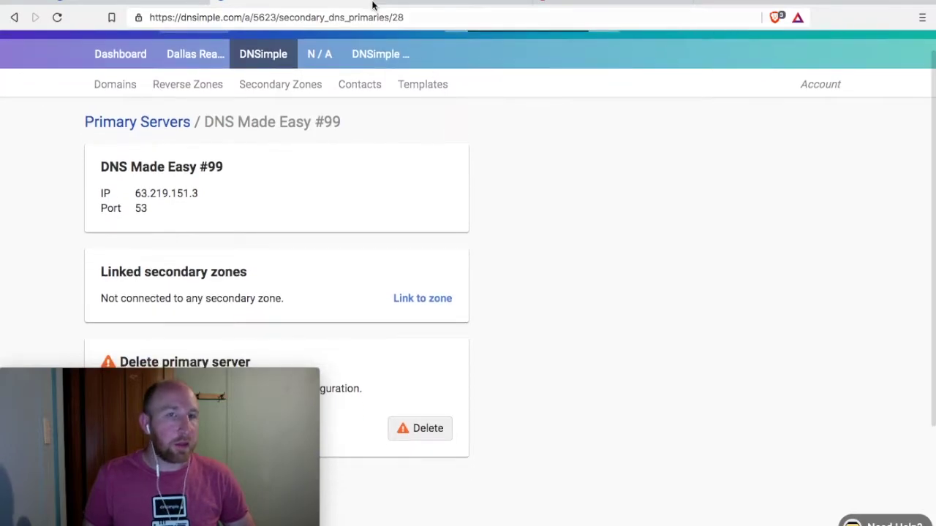
left_click(365, 2)
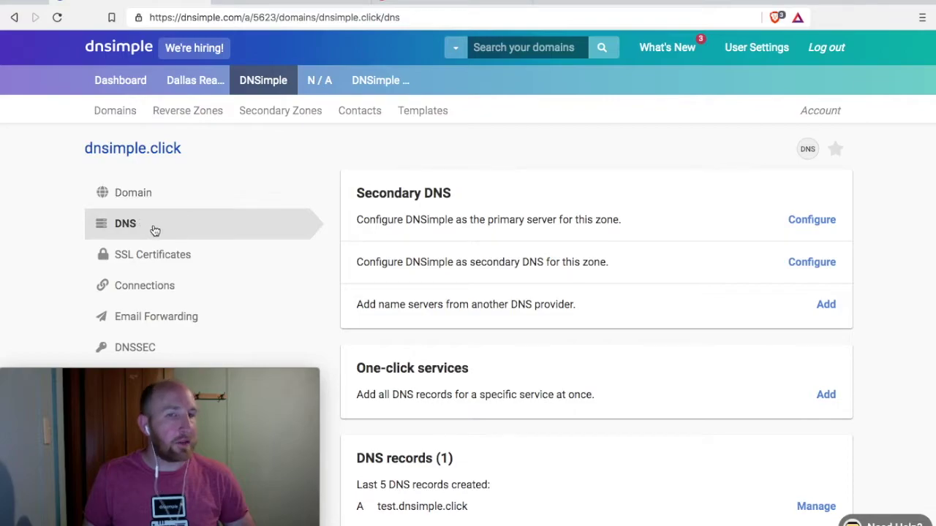
Use 'Configure DNSimple as secondary DNS' to convert dnsimple.click into a secondary zone.
scroll(428, 152, "down", 1)
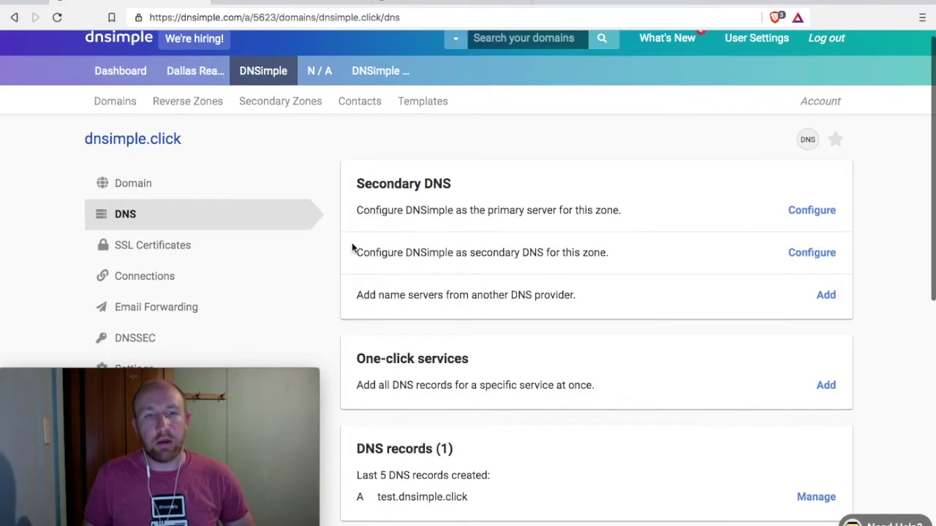
left_click_drag(356, 251, 623, 253)
left_click(624, 253)
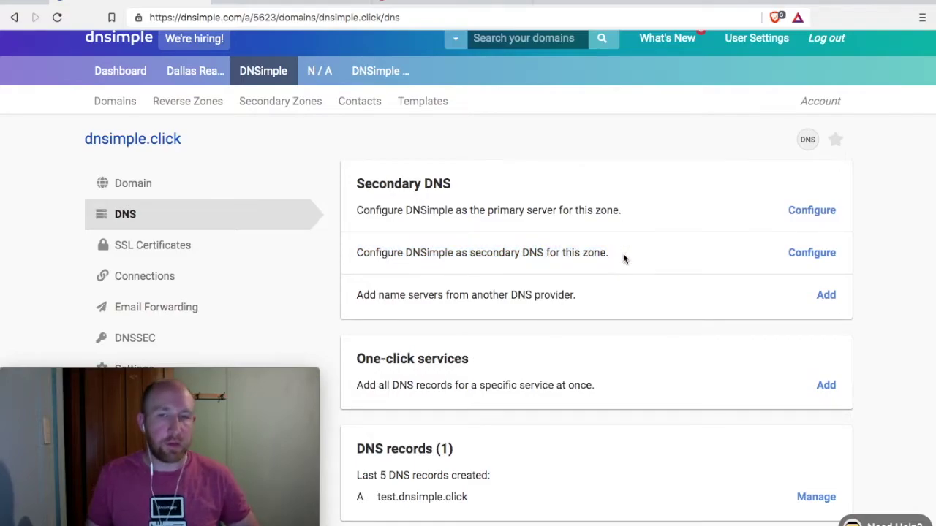
left_click(819, 258)
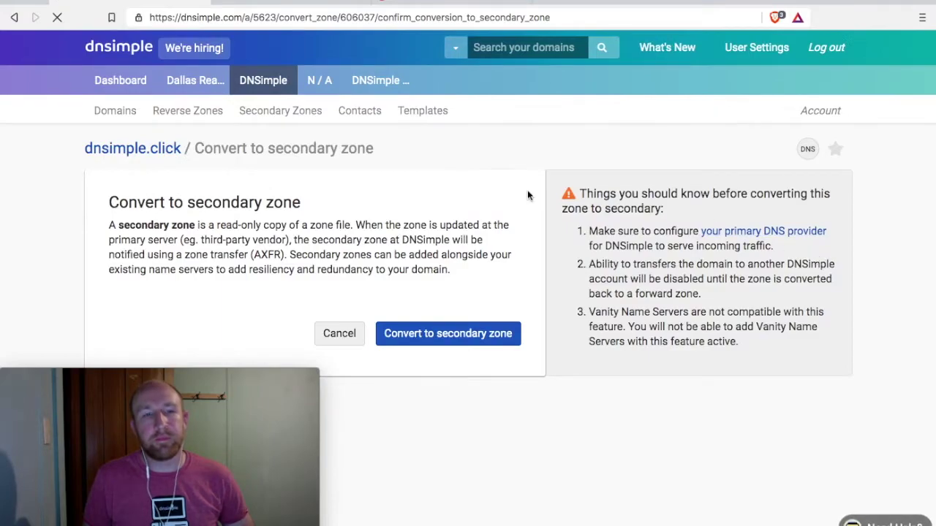
scroll(492, 193, "down", 1)
scroll(492, 193, "down", 1)
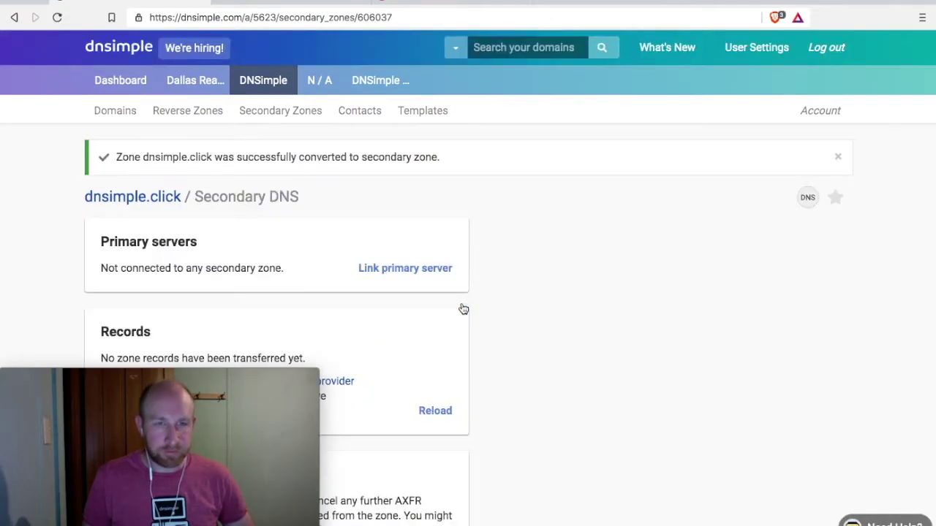
scroll(463, 309, "down", 1)
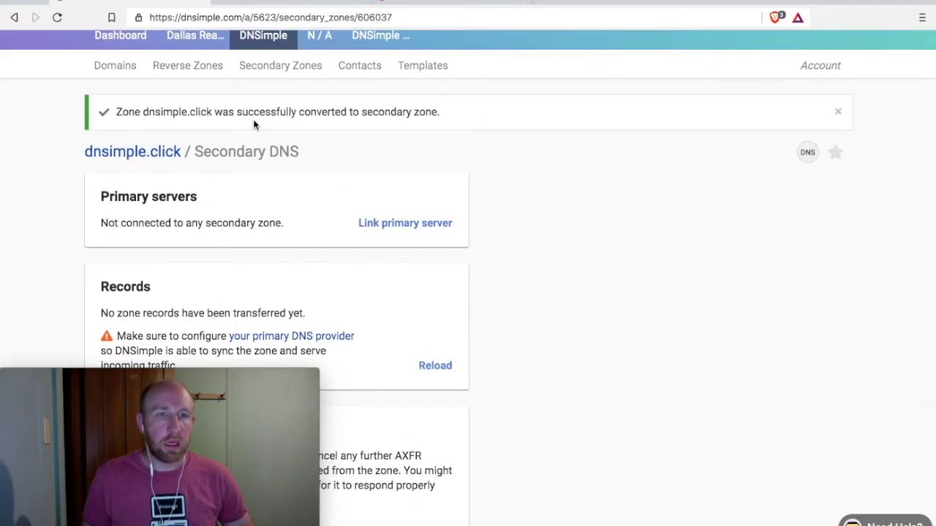
Link DNS Made Easy #99 to dnsimple.click as its primary server.
left_click(393, 228)
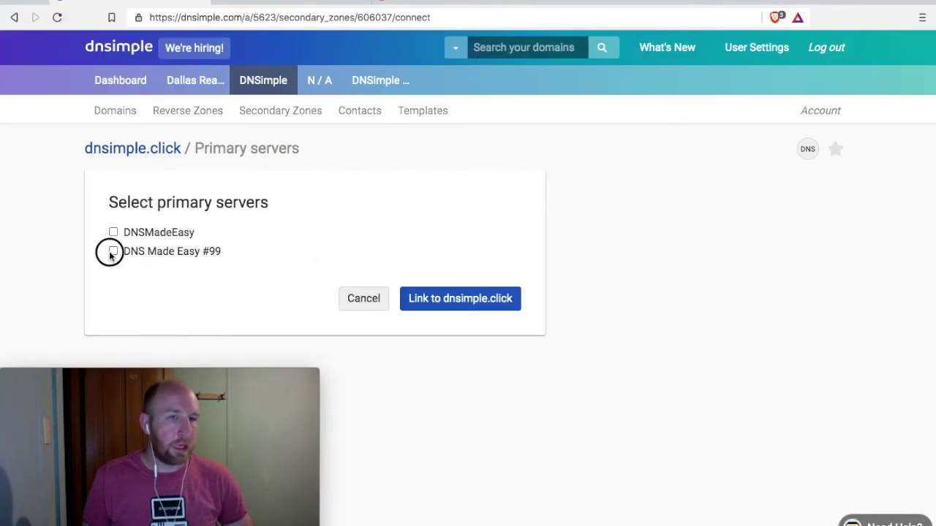
left_click(469, 303)
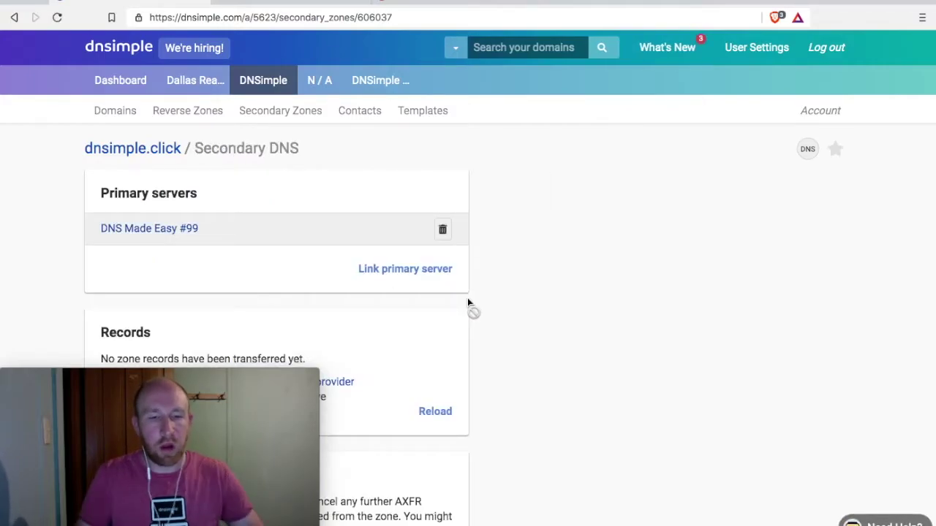
scroll(496, 303, "down", 3)
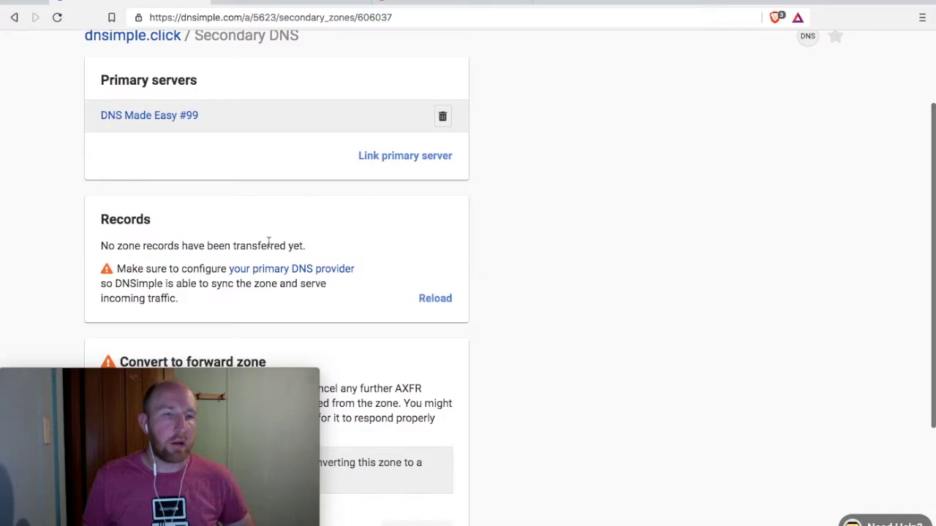
scroll(298, 251, "down", 1)
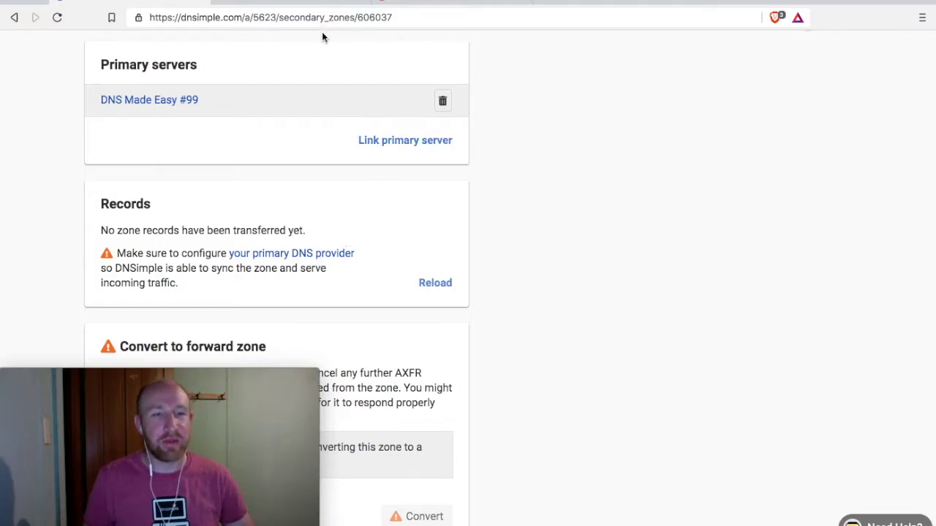
left_click(274, 2)
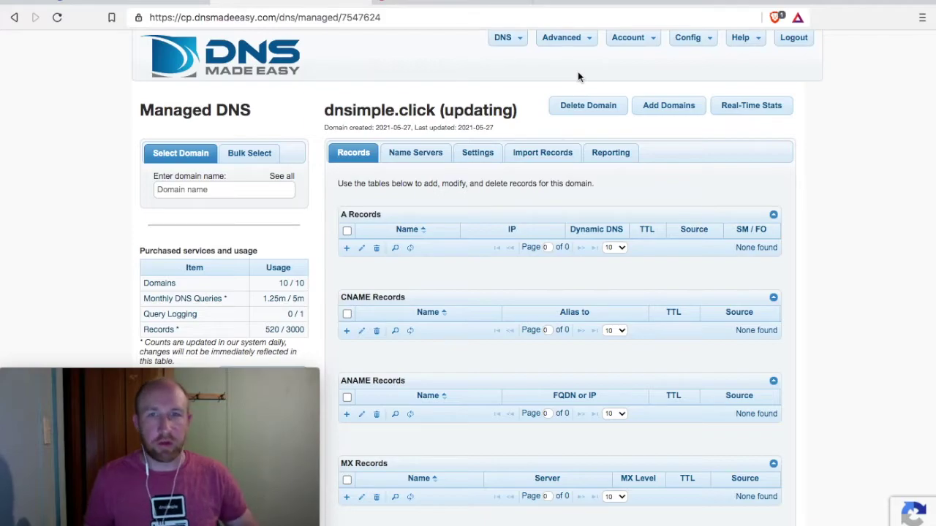
Start a new DNS Made Easy transfer ACL named DNSimple, then consult DNSimple's secondary DNS article.
left_click(545, 38)
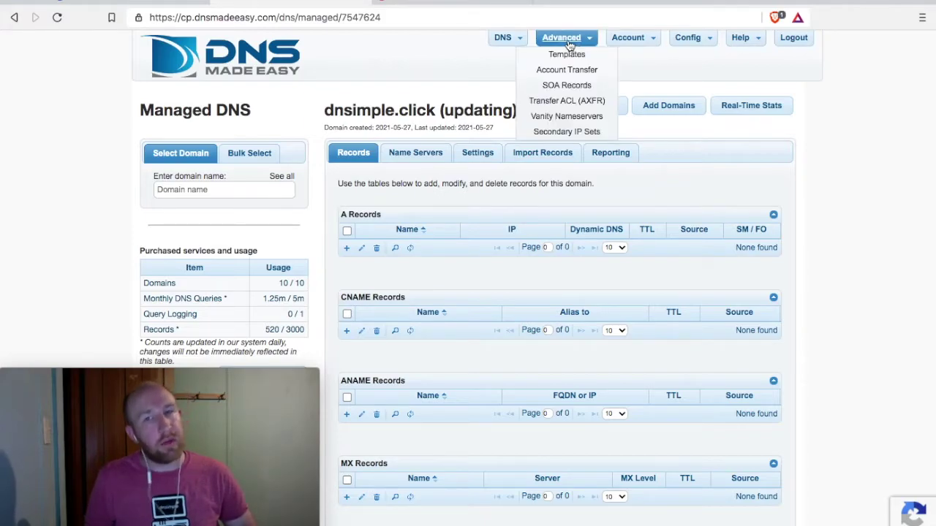
left_click(563, 103)
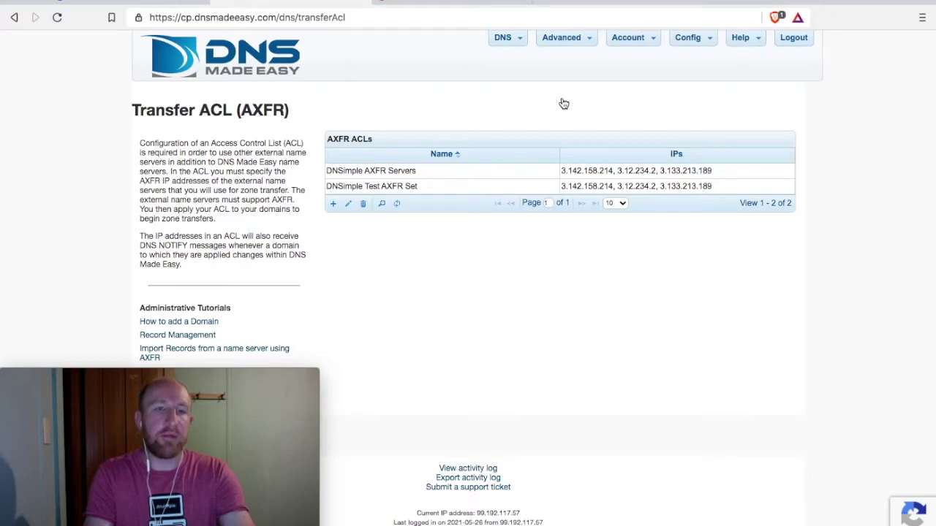
left_click(332, 205)
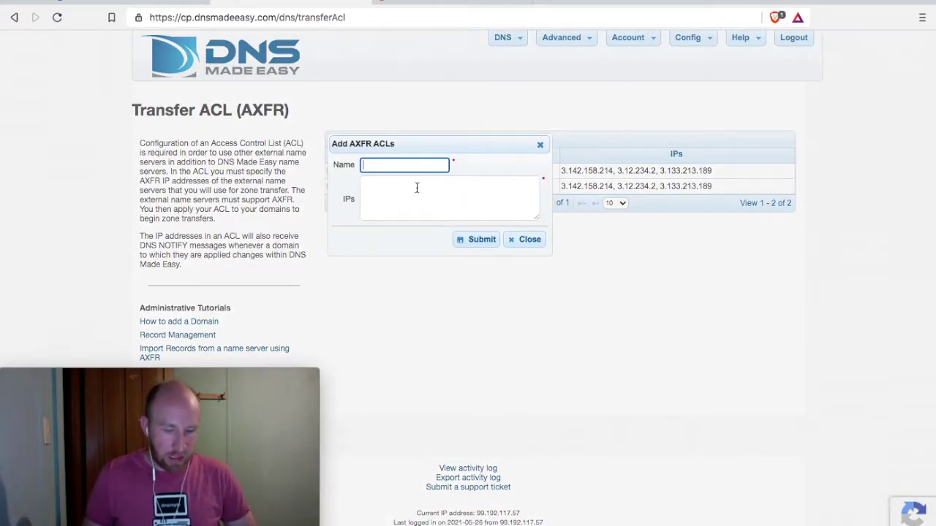
type("DNS")
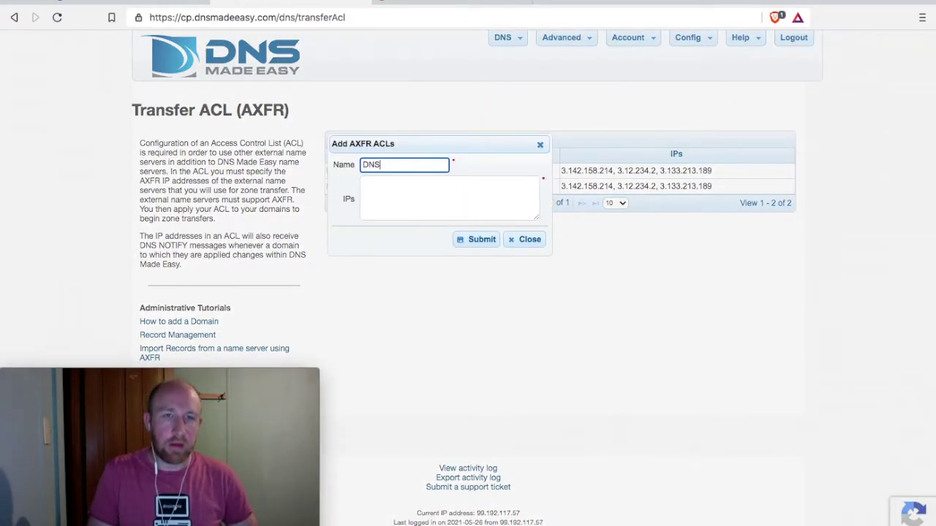
type("imple")
left_click(364, 199)
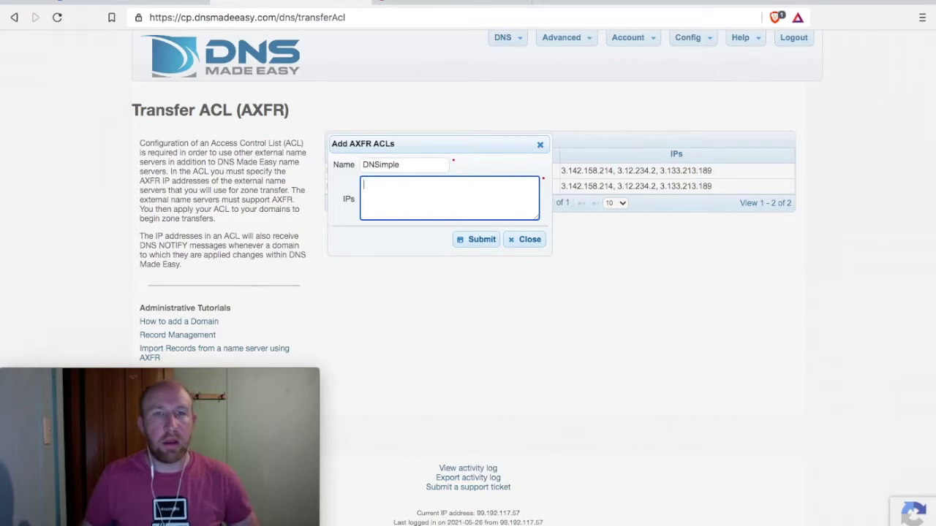
left_click(432, 4)
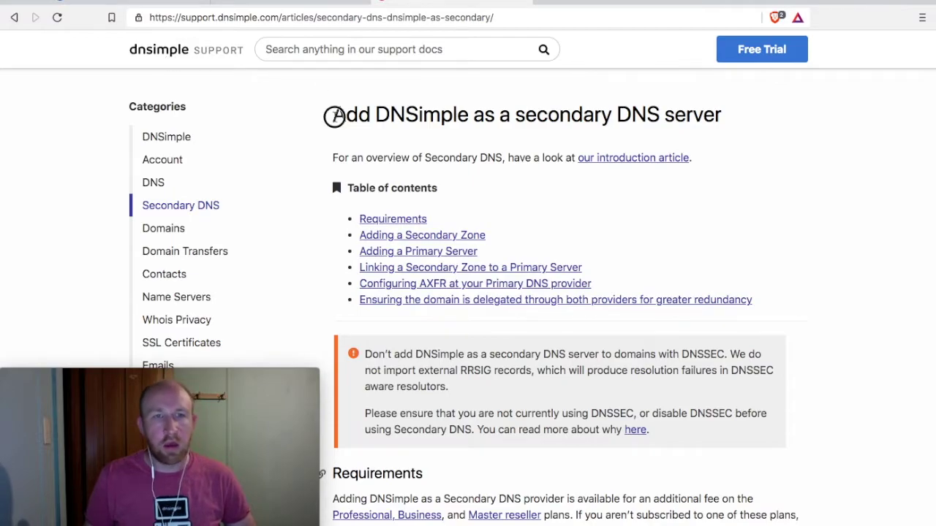
Find DNSimple's AXFR client IPs 3.12.234.2 and 3.142.158.214 in the support article.
left_click_drag(334, 117, 724, 128)
left_click(724, 128)
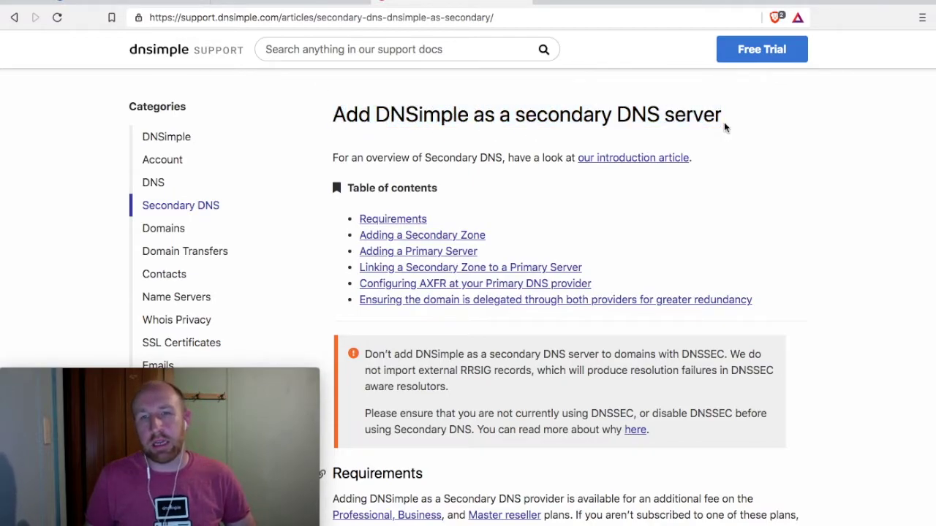
scroll(759, 140, "down", 10)
scroll(759, 139, "down", 15)
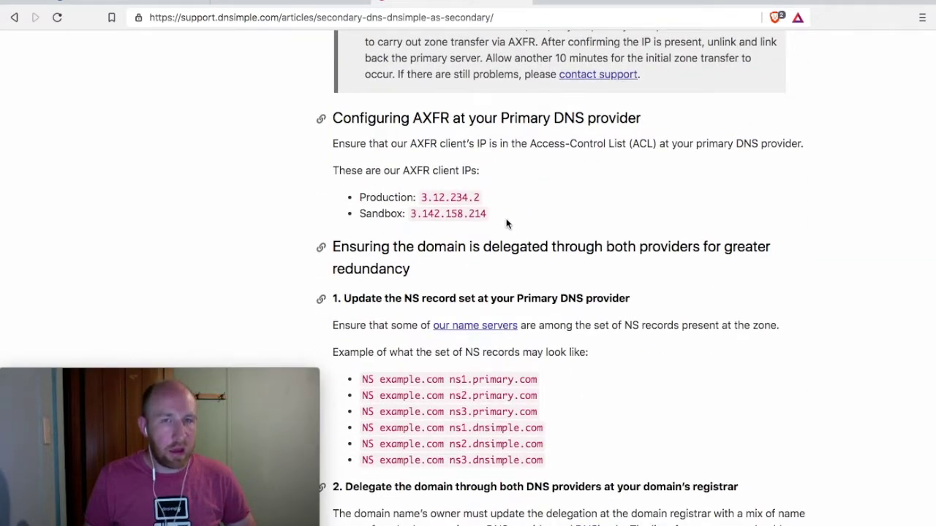
left_click(318, 9)
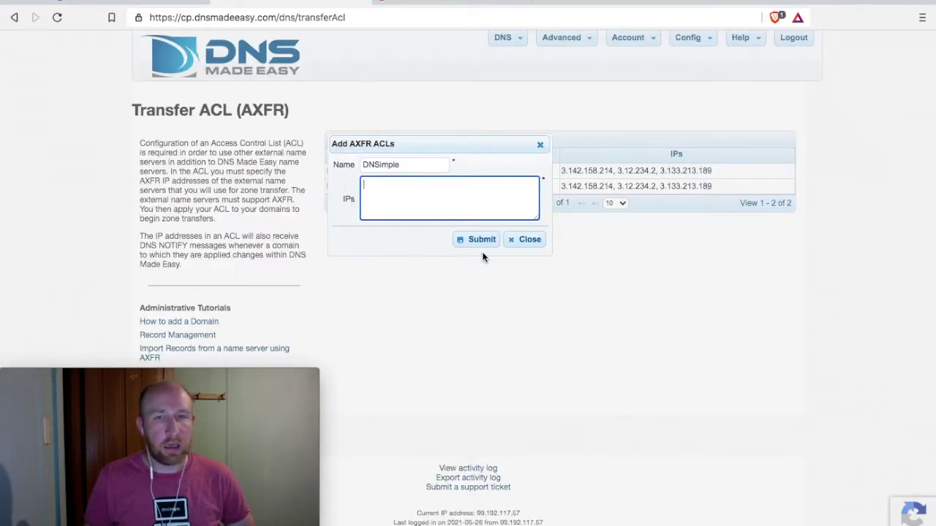
Abandon the new ACL form and open dnsimple.click's settings under Managed DNS.
left_click(528, 242)
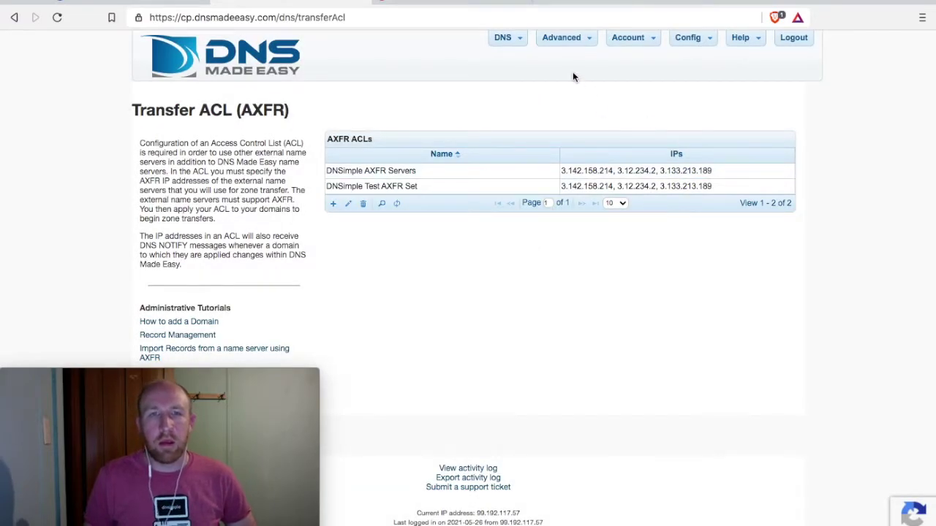
mouse_move(502, 37)
left_click(507, 55)
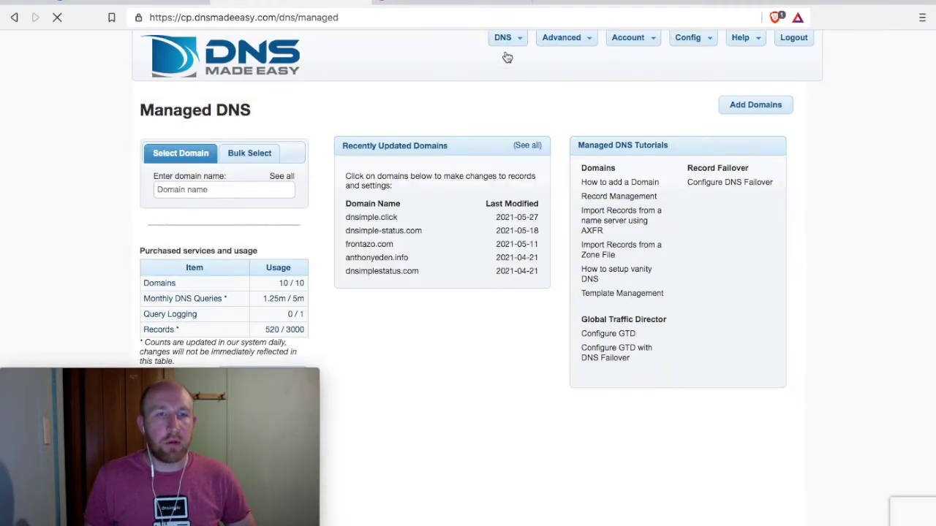
left_click(371, 219)
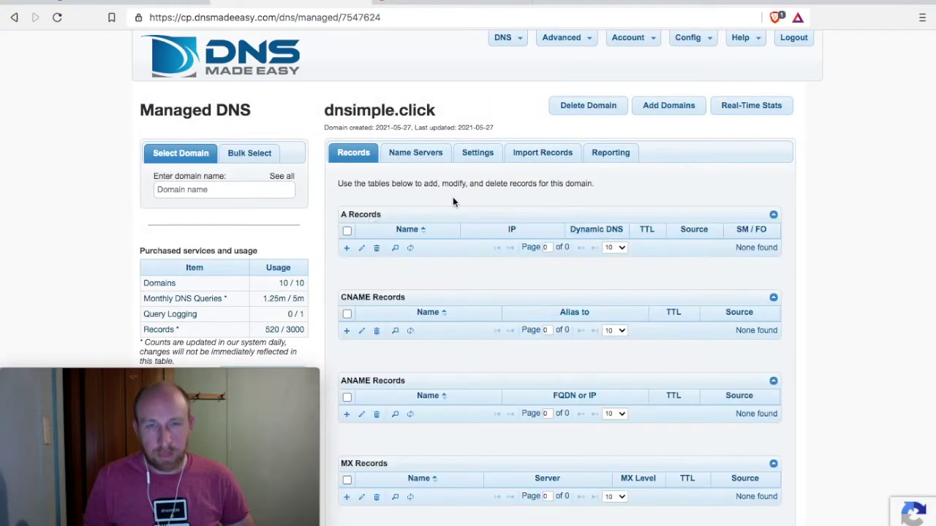
left_click(479, 156)
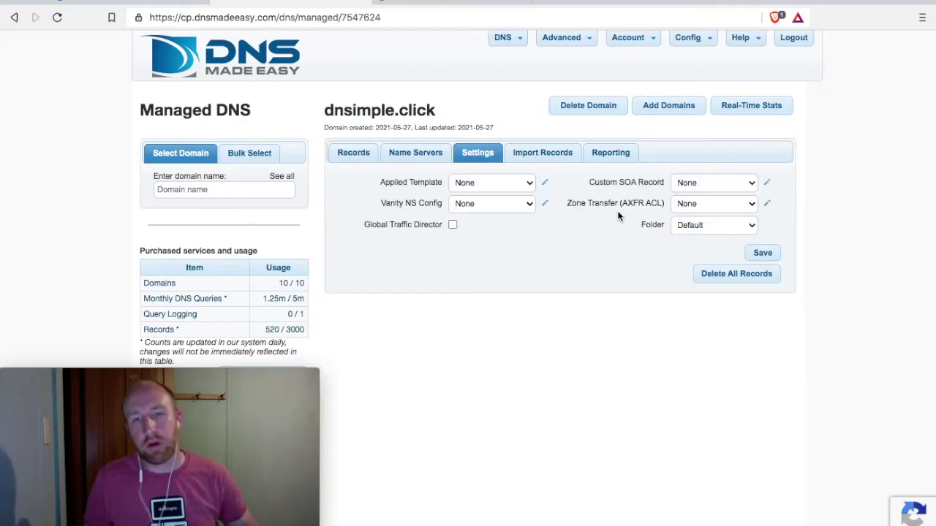
Set dnsimple.click's Zone Transfer ACL to DNSimple AXFR Servers and save it.
left_click(690, 204)
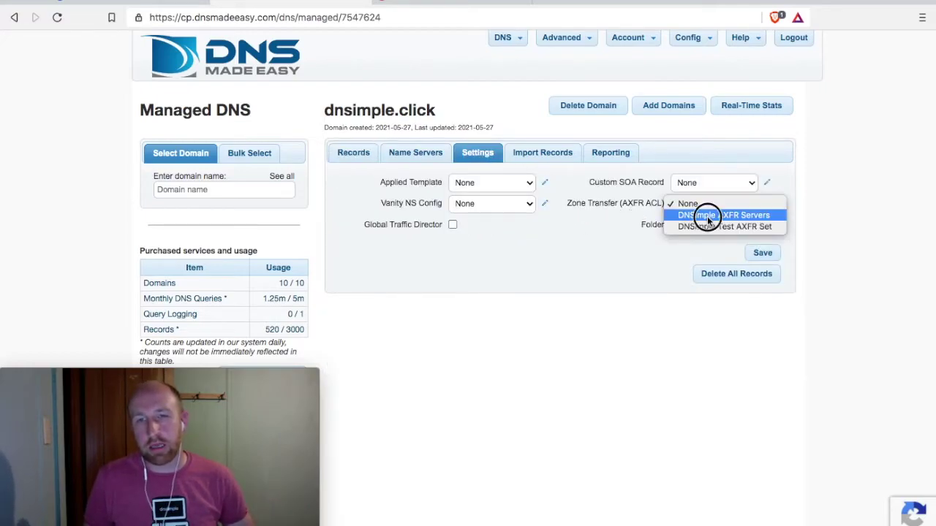
left_click(706, 215)
left_click(764, 253)
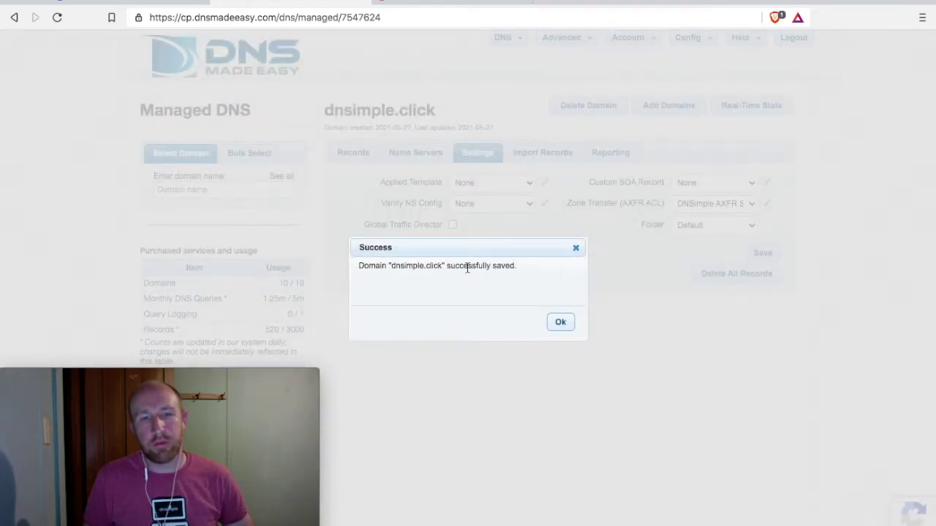
left_click(568, 327)
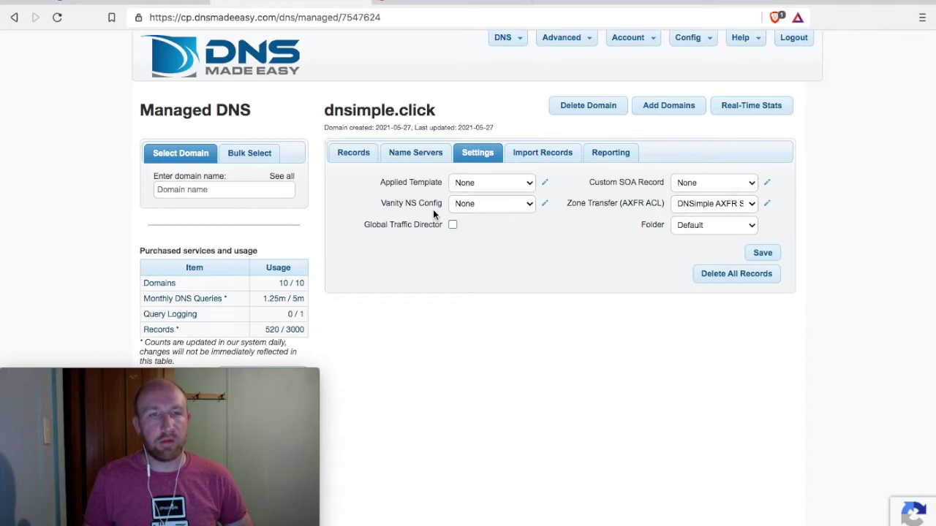
left_click(367, 160)
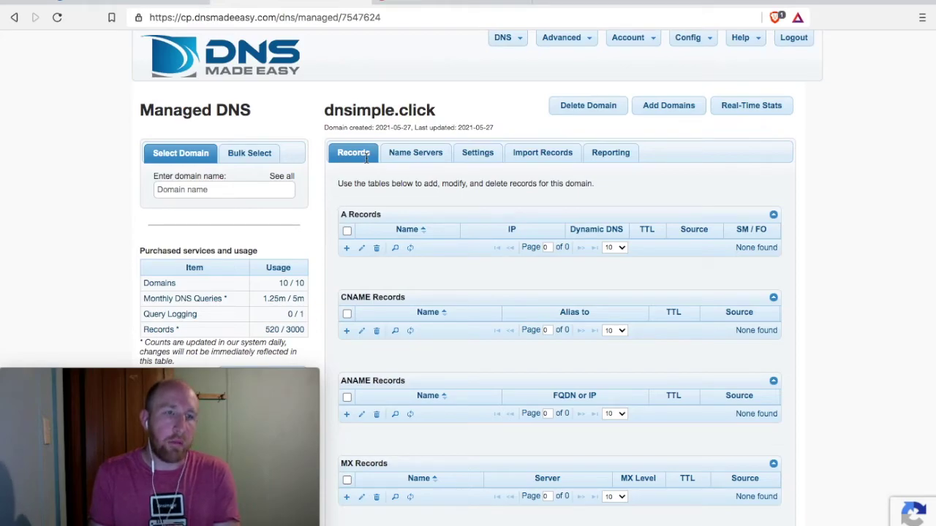
left_click(171, 3)
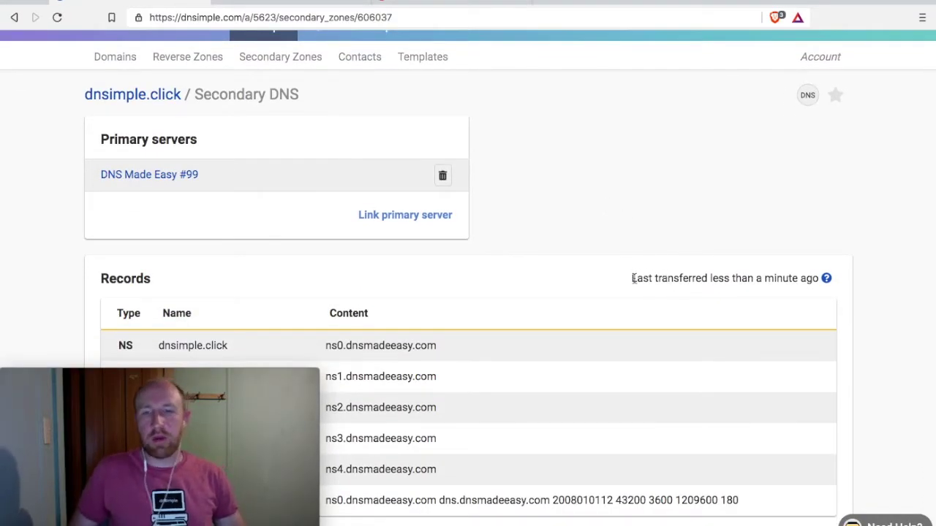
Review the five NS and SOA records transferred into DNSimple's dnsimple.click secondary zone.
left_click_drag(633, 278, 818, 285)
left_click(677, 266)
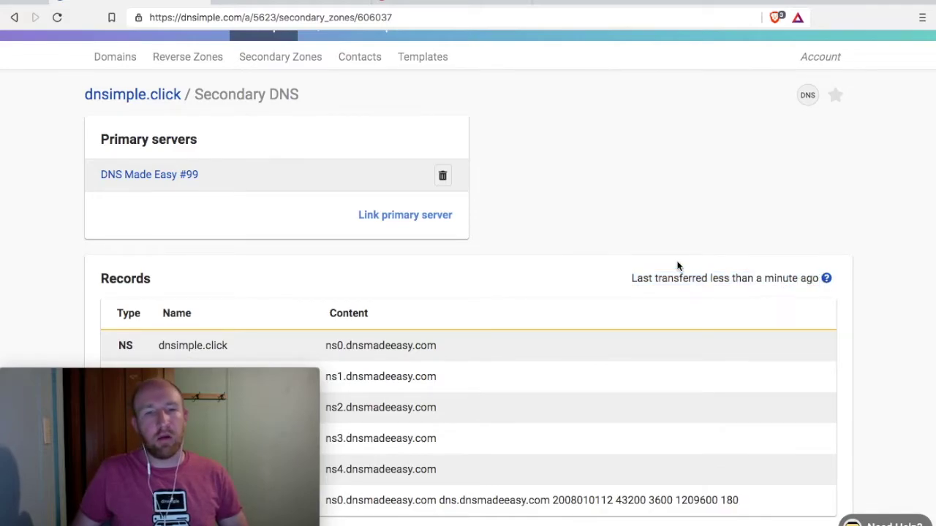
scroll(677, 265, "down", 4)
scroll(544, 336, "down", 1)
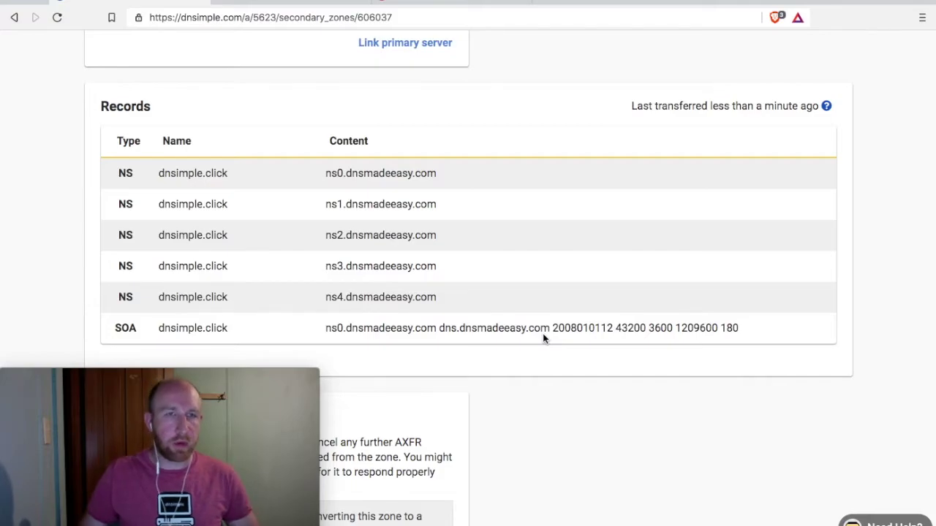
left_click(283, 4)
Add an A record named test pointing to 8.8.8.8 for dnsimple.click in DNS Made Easy.
left_click(347, 248)
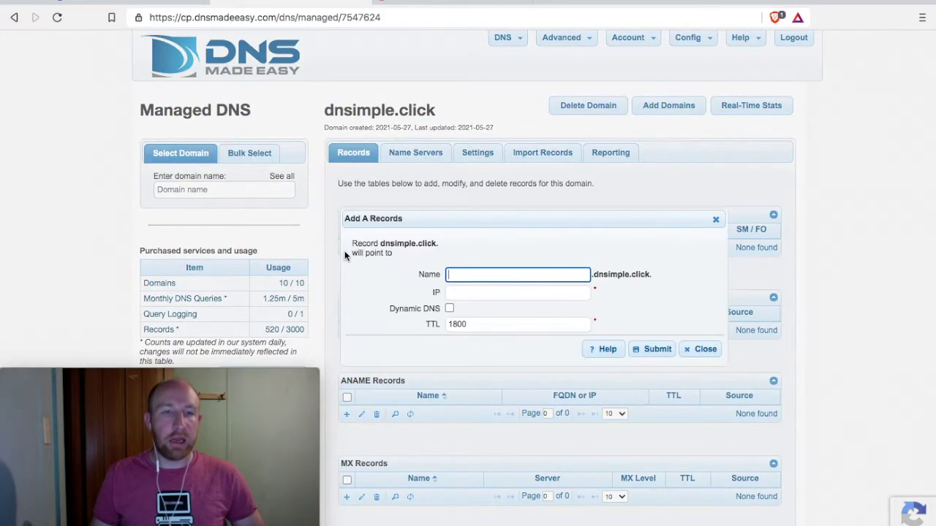
type("test")
key("Tab")
type("8")
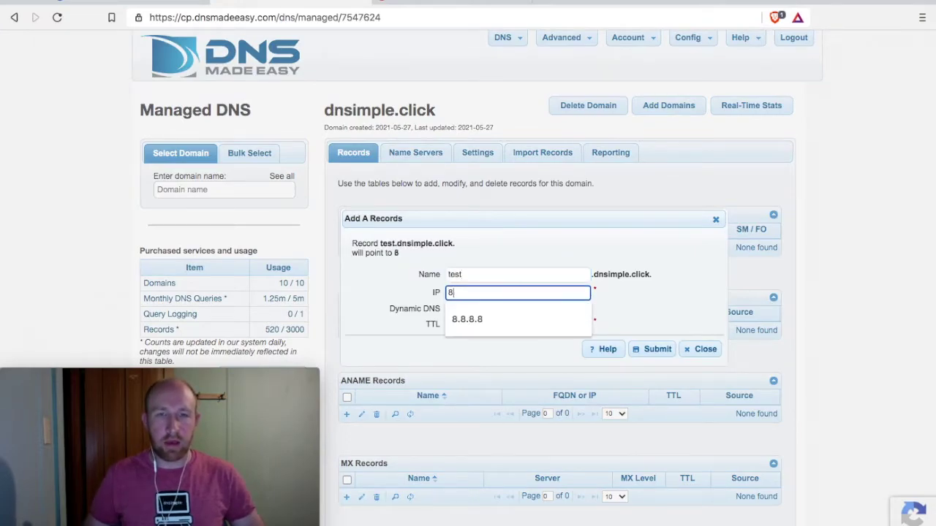
left_click(467, 320)
left_click(648, 317)
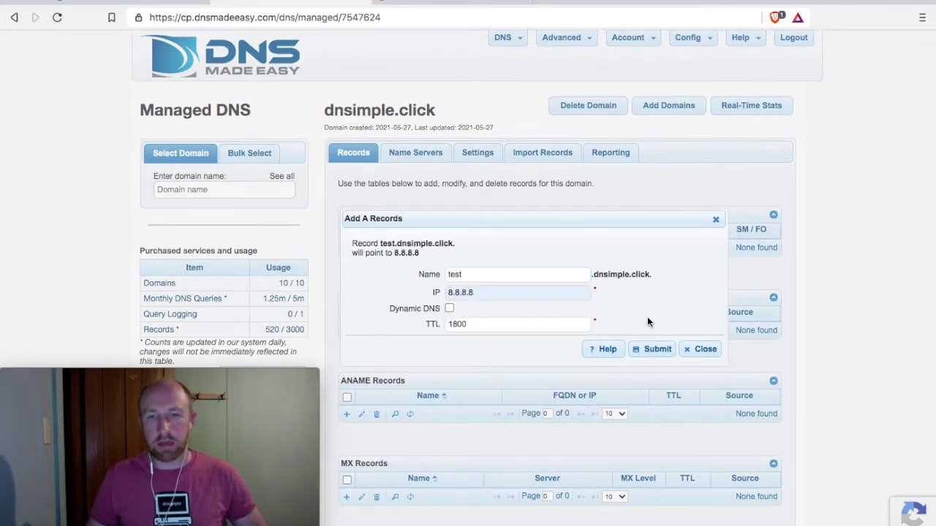
left_click(658, 351)
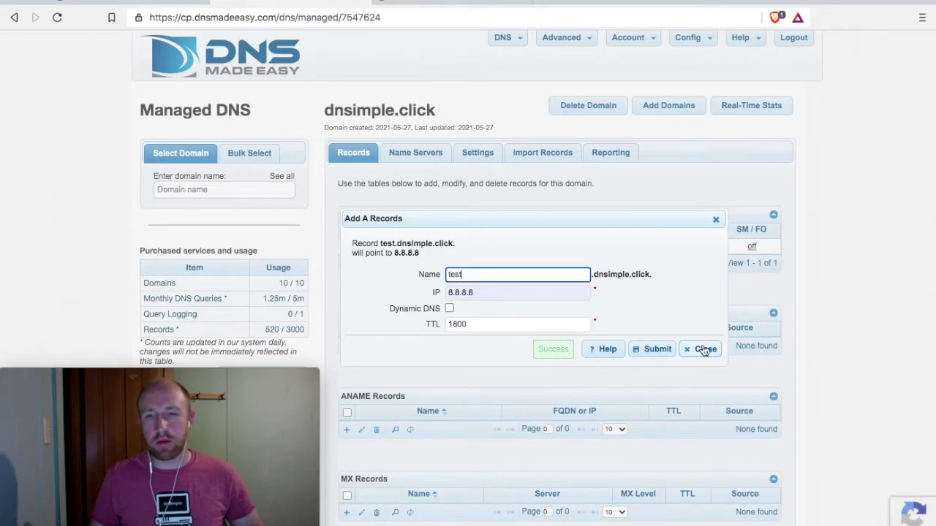
left_click(704, 349)
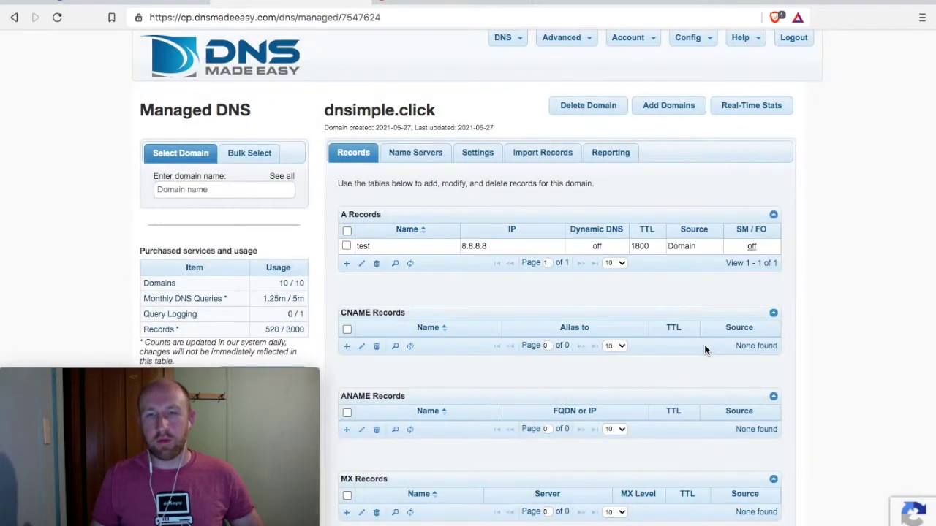
left_click(116, 3)
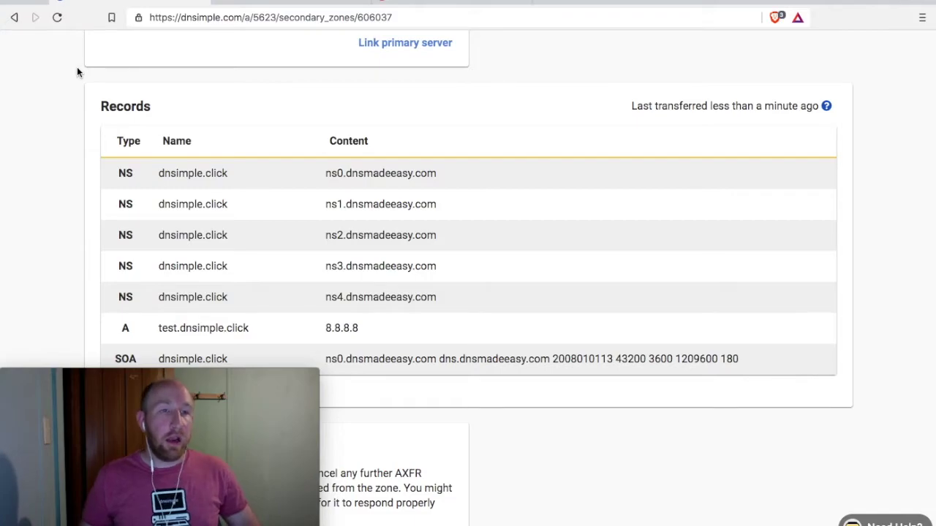
Confirm test.dnsimple.click synced into DNSimple and review DNS Made Easy #99 as primary server.
scroll(124, 200, "down", 1)
scroll(124, 200, "down", 1)
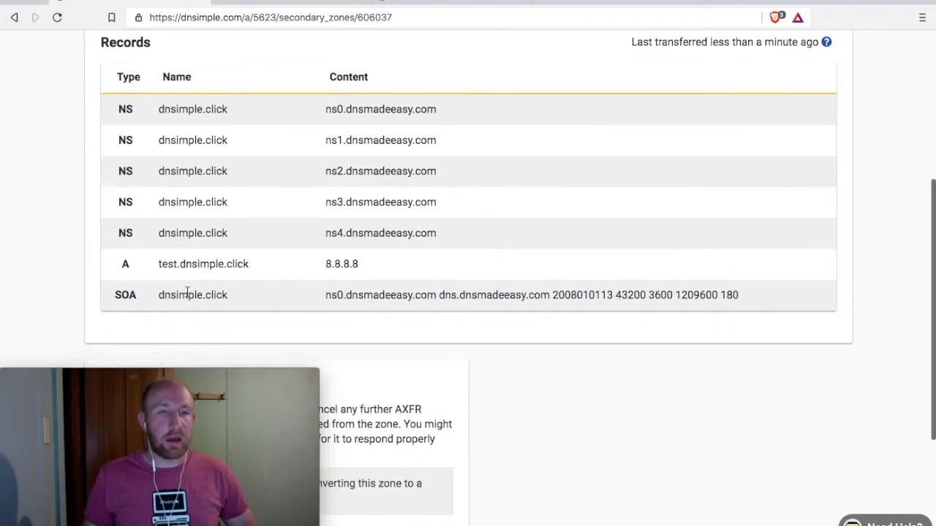
left_click_drag(158, 264, 247, 265)
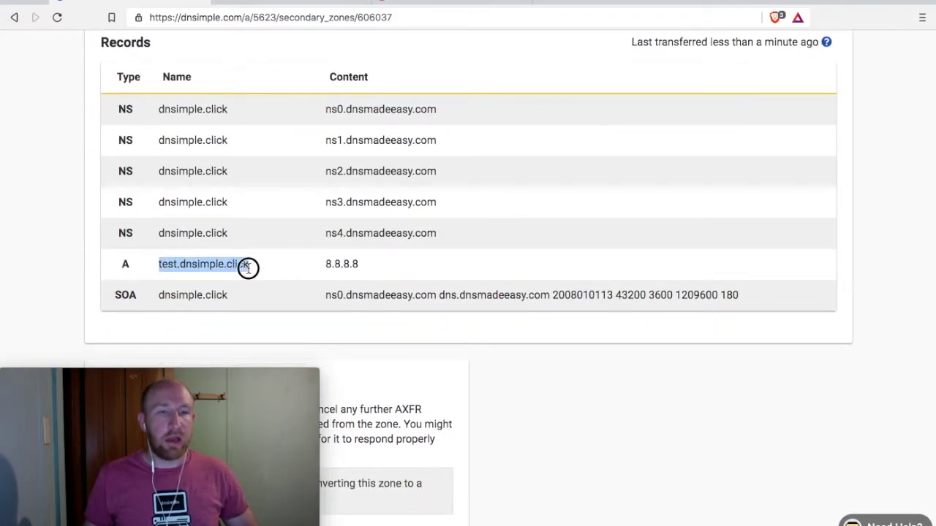
left_click(248, 269)
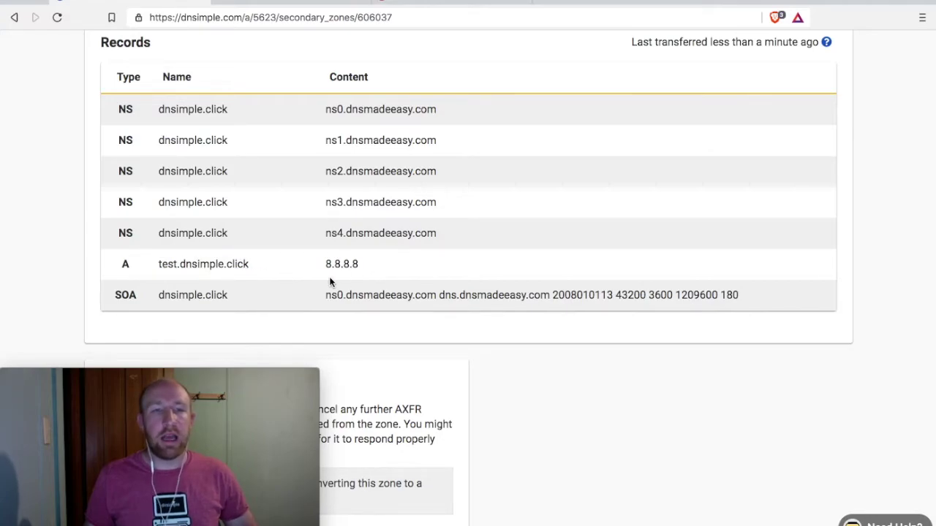
scroll(331, 278, "up", 1)
scroll(338, 271, "up", 2)
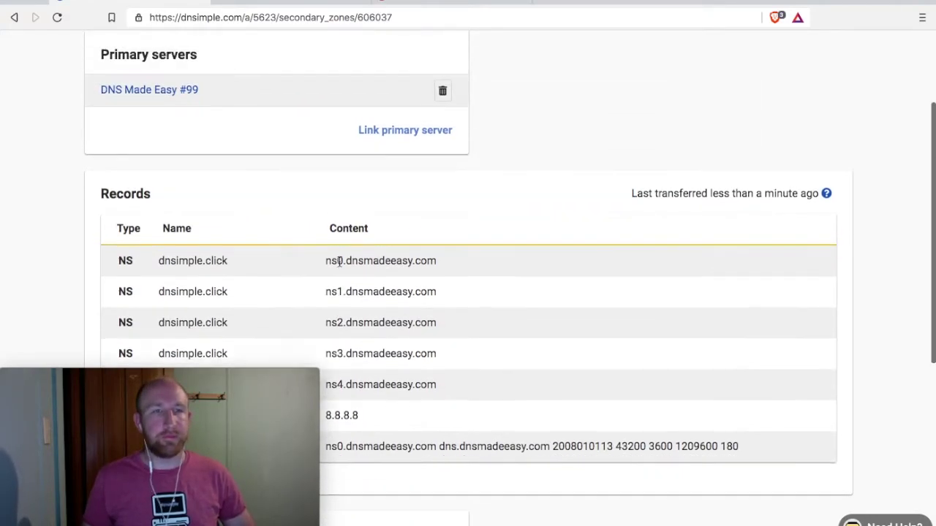
scroll(338, 261, "up", 3)
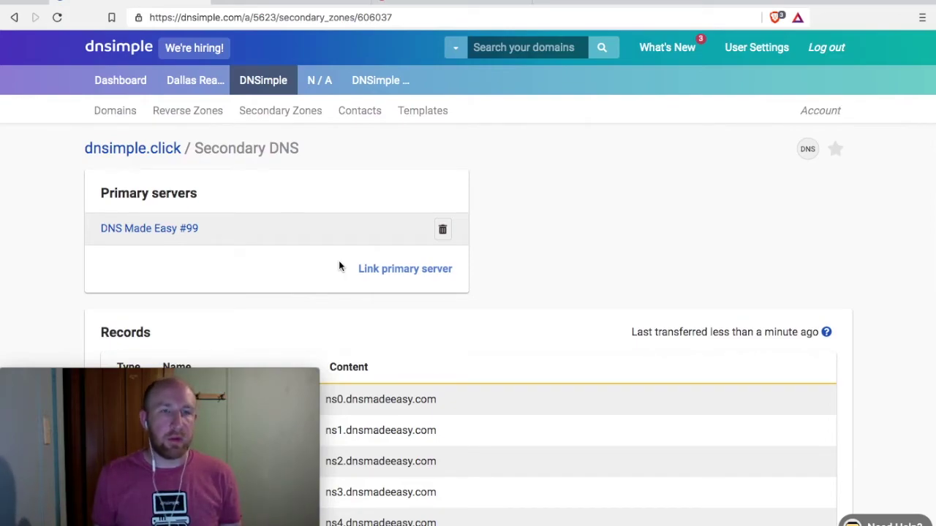
Check that DNSimple's dnsimple.click name servers are ns1–ns4.dnsimple.com, then go back to DNS Made Easy.
left_click(143, 155)
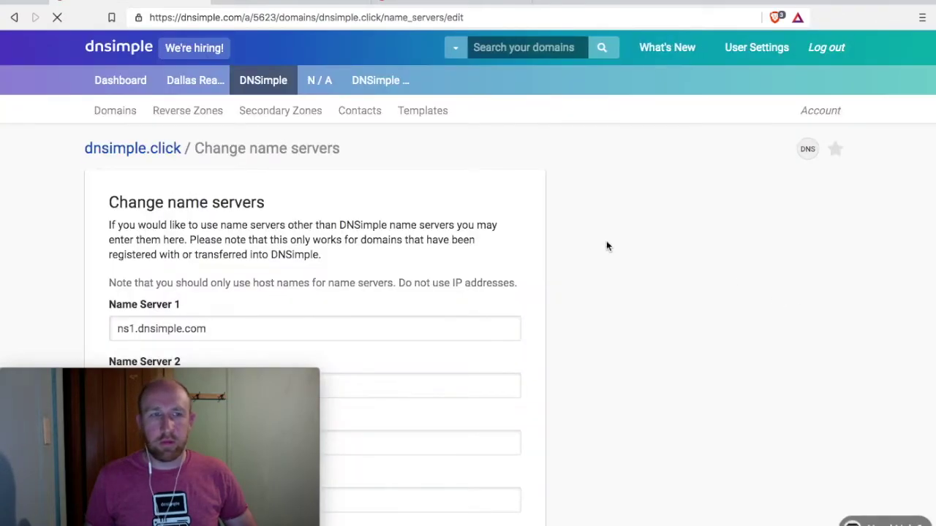
scroll(606, 241, "down", 5)
scroll(606, 246, "up", 1)
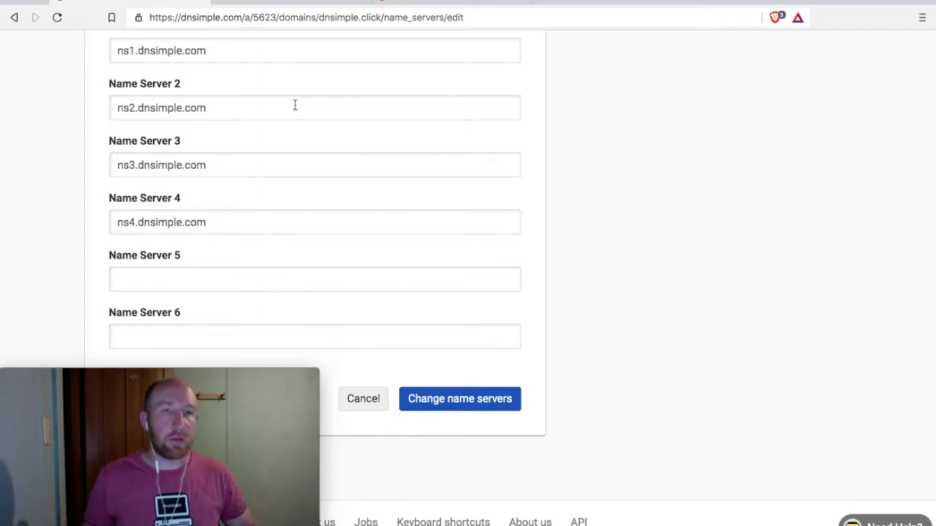
left_click(286, 4)
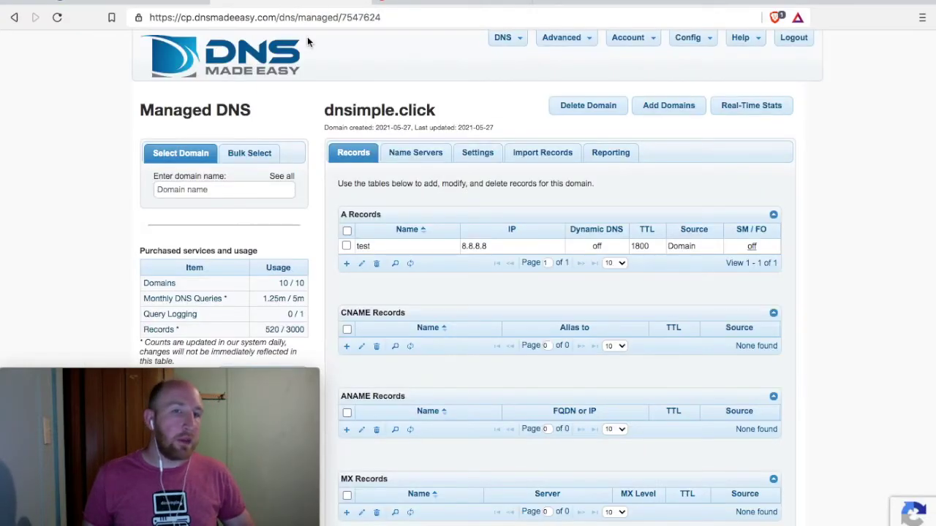
Check dnsimple.click's assigned ns0–ns4.dnsmadeeasy.com name servers in DNS Made Easy, then go back to DNSimple.
left_click(412, 152)
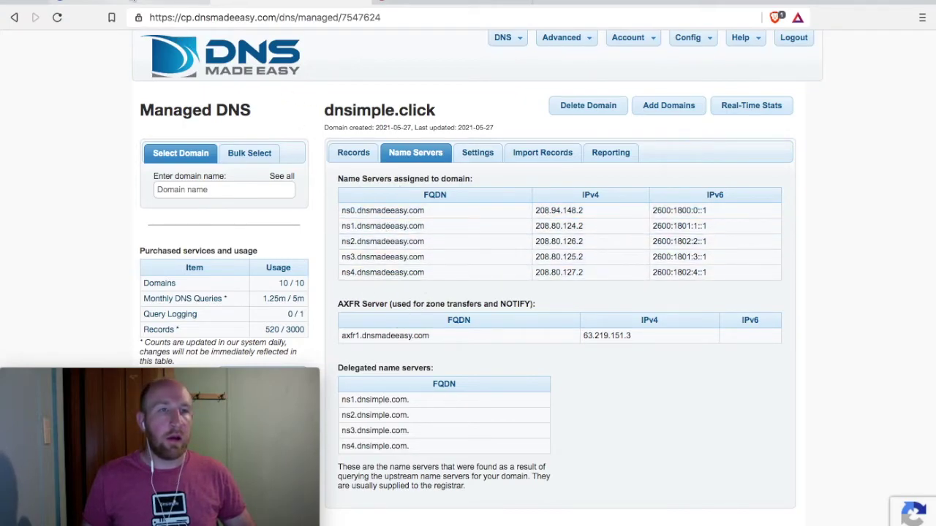
left_click(132, 2)
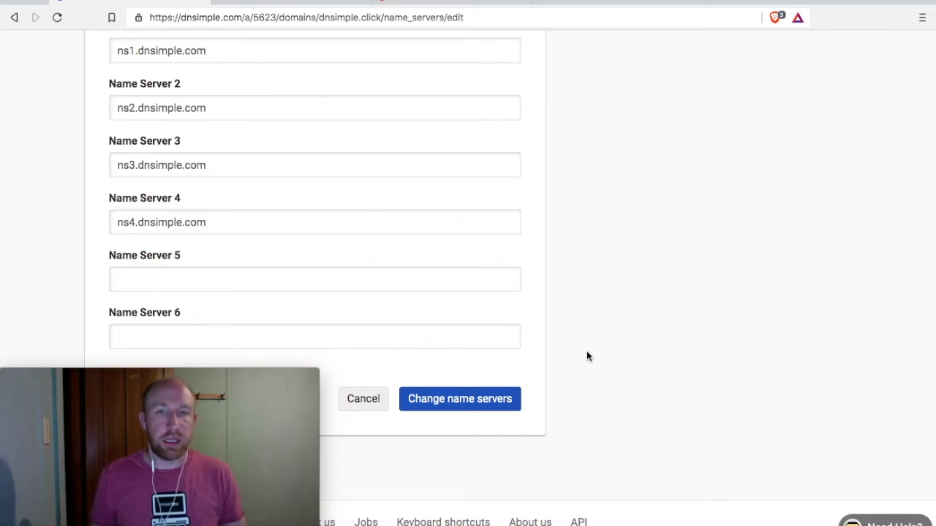
Open the dnsimple.click secondary zone and read the forward-zone notice requiring primary servers be unlinked.
scroll(587, 358, "up", 5)
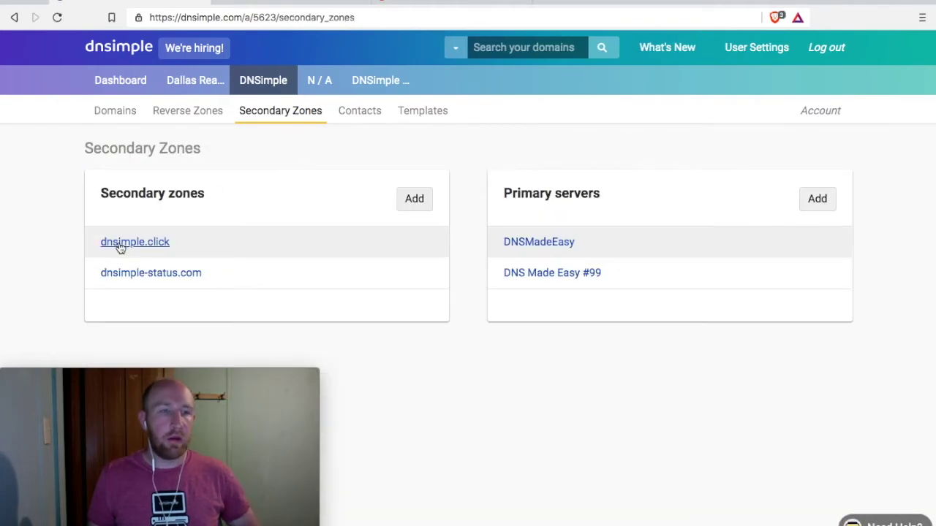
left_click(160, 244)
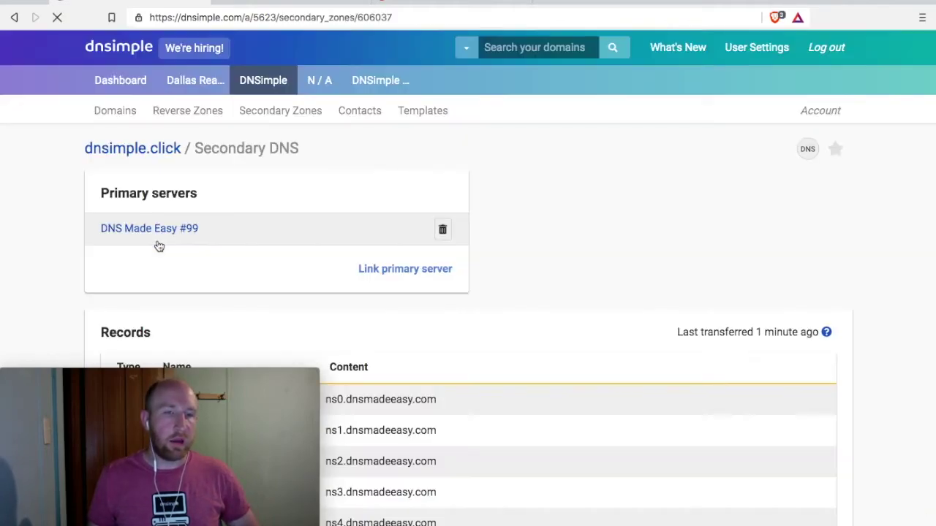
scroll(160, 246, "down", 6)
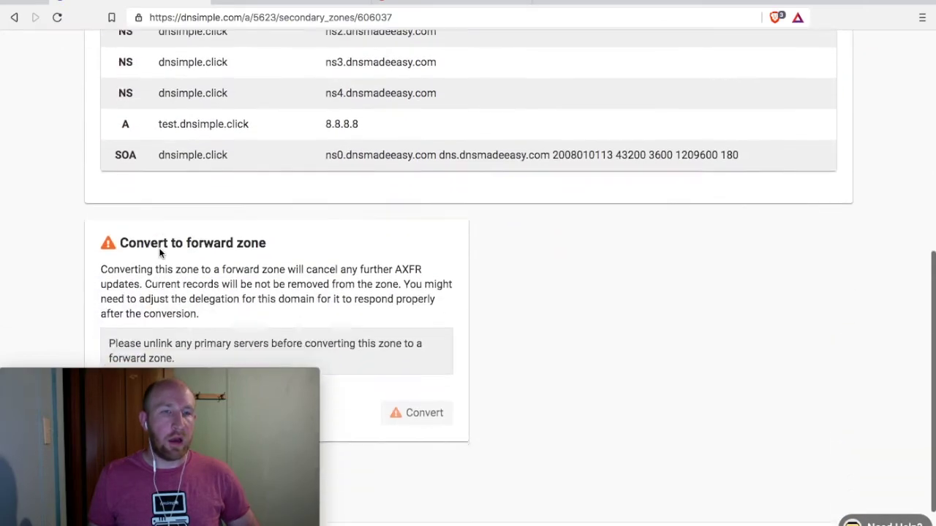
left_click_drag(120, 177, 301, 177)
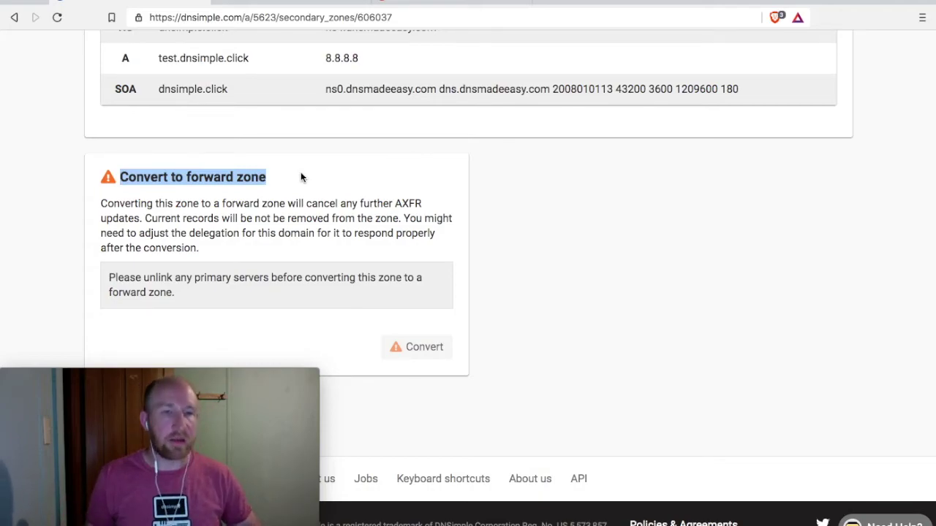
left_click(311, 194)
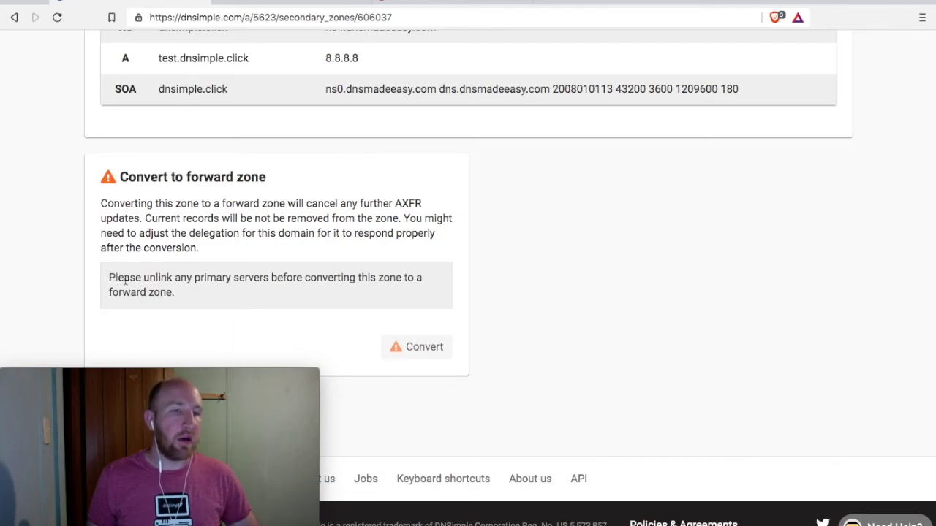
left_click_drag(108, 278, 299, 297)
left_click(450, 292)
Unlink primary server DNS Made Easy #99 from dnsimple.click and confirm the removal.
scroll(450, 292, "up", 8)
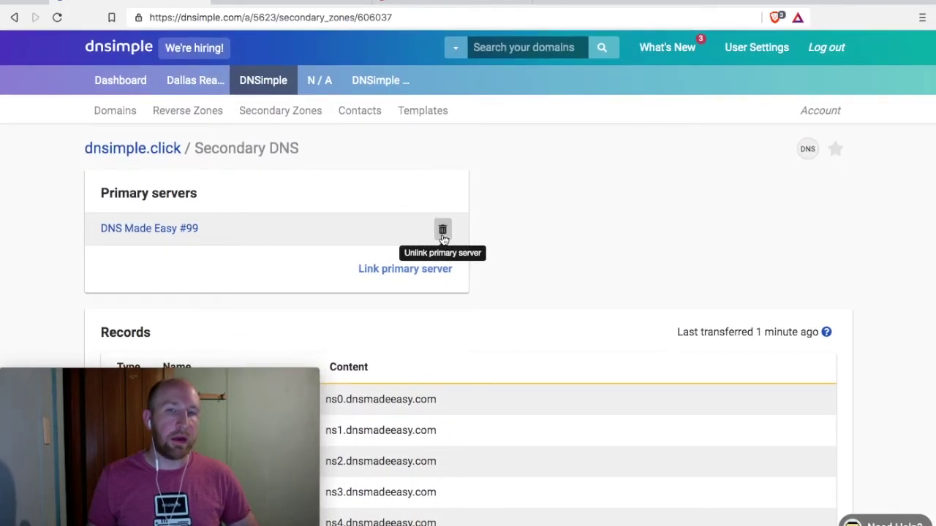
left_click(442, 230)
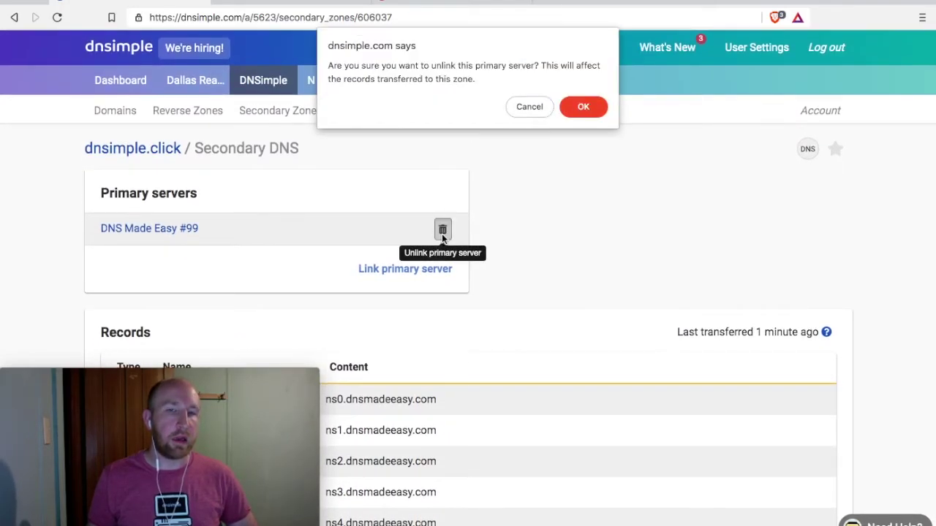
left_click(578, 107)
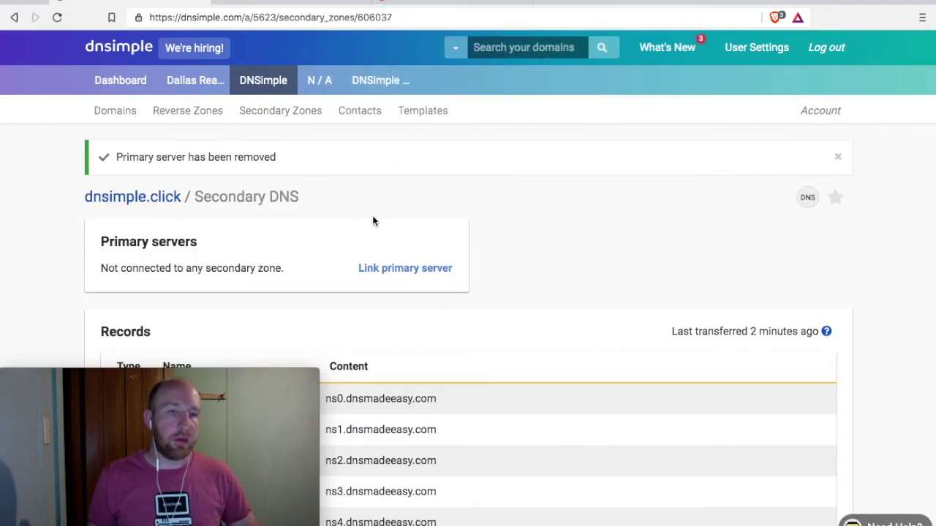
scroll(373, 221, "down", 6)
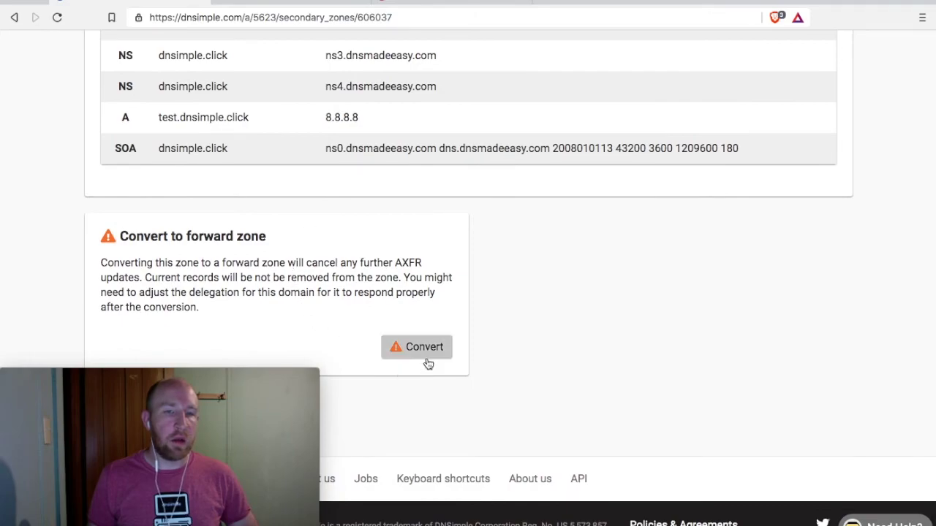
Convert dnsimple.click to a forward zone, pasting 'dnsimple.click' into the confirmation field.
left_click(427, 352)
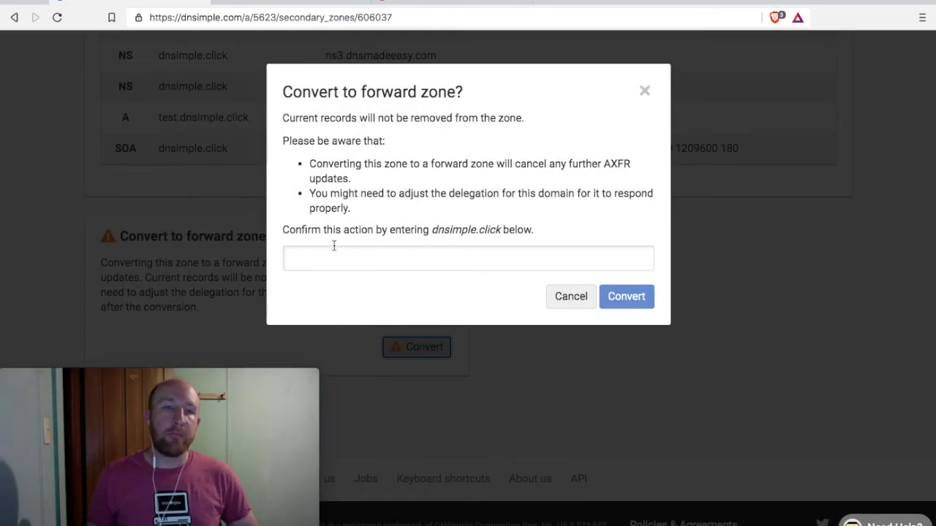
double_click(458, 231)
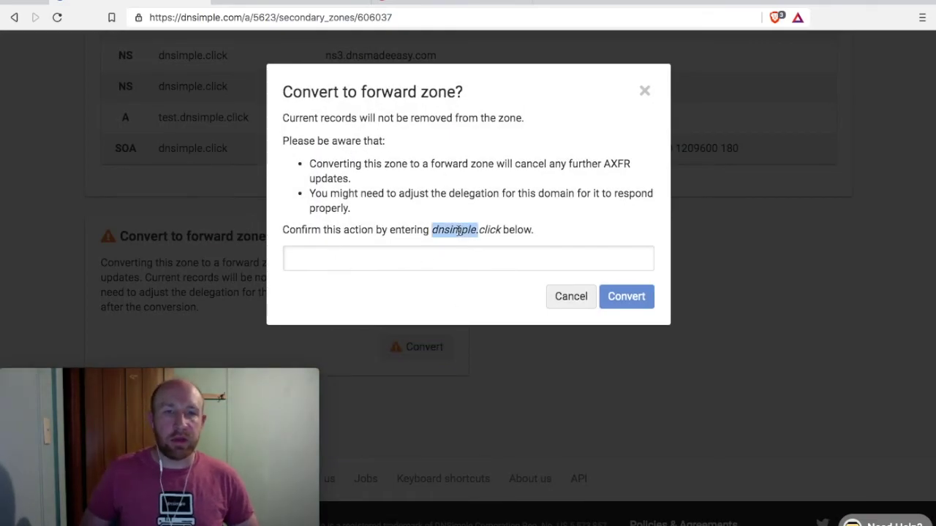
left_click(500, 230, "shift")
key("super+c")
left_click(424, 257)
key("super+v")
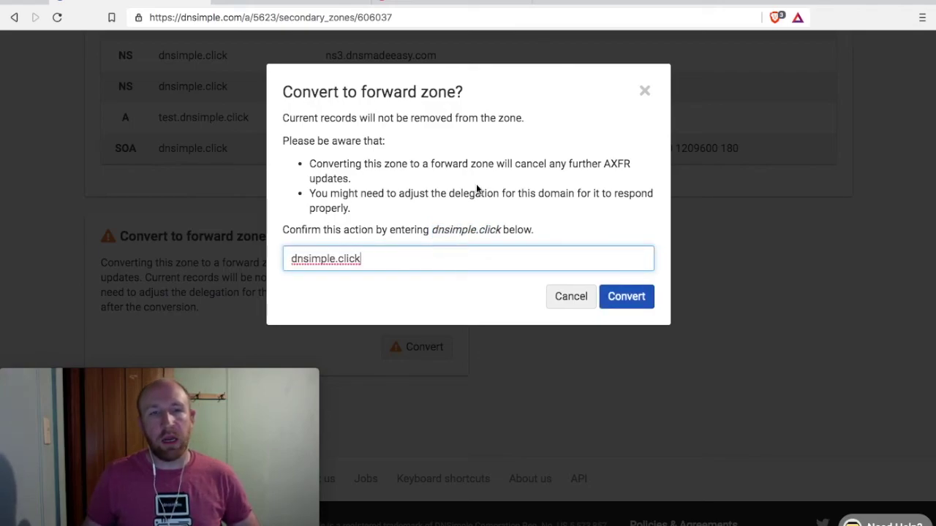
left_click(421, 186)
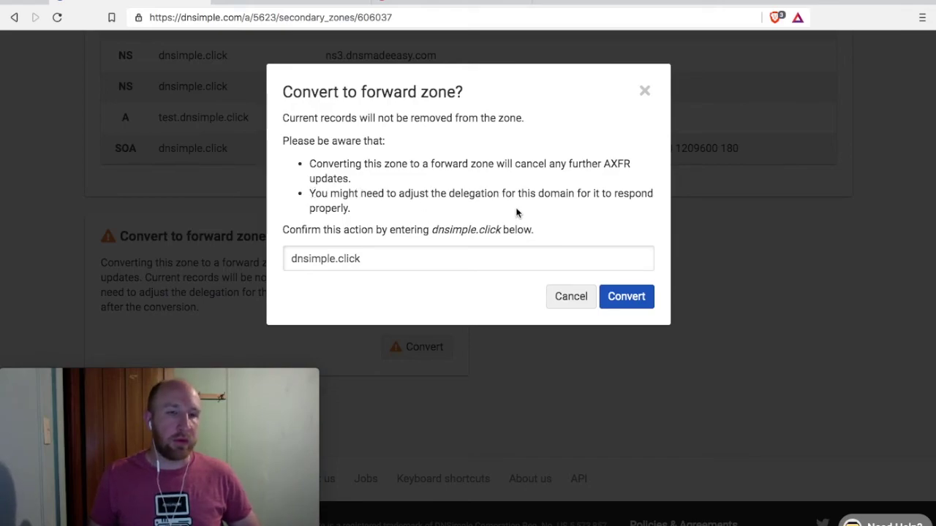
left_click(480, 256)
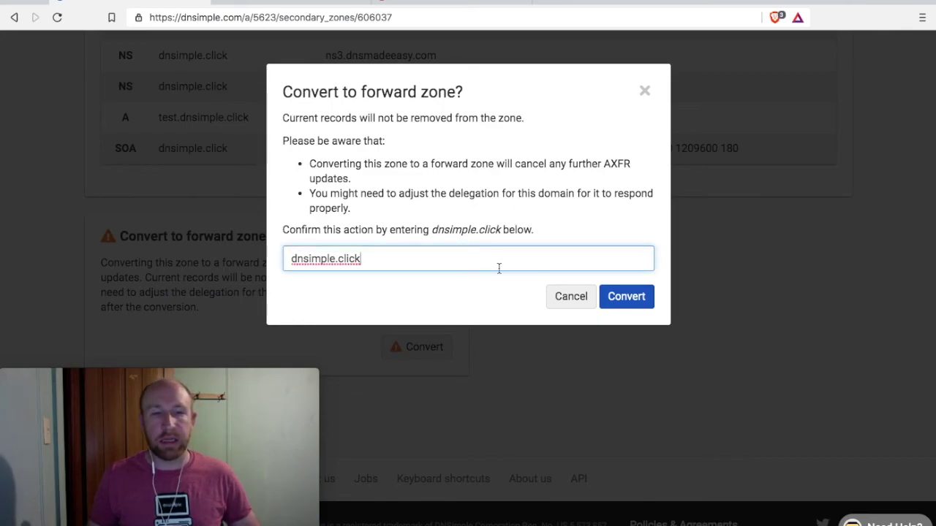
left_click(622, 303)
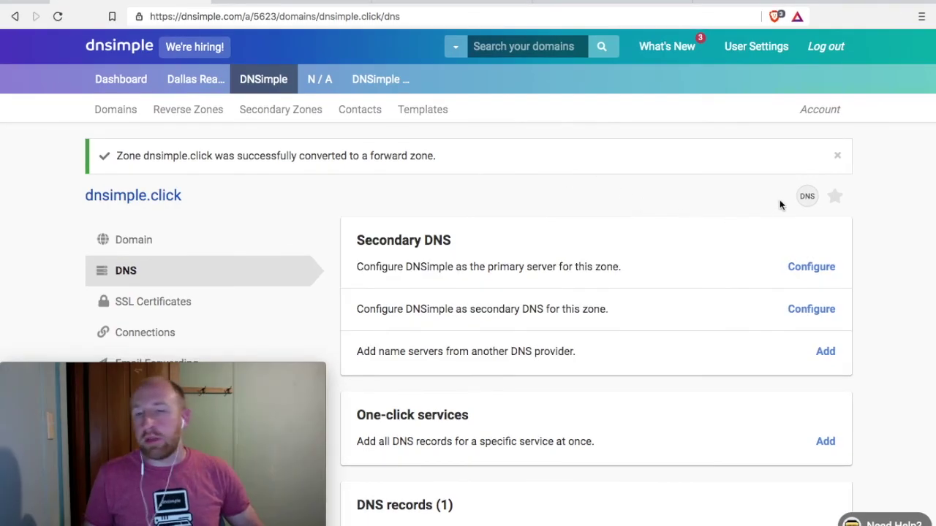
Review the converted zone's 7 records, including test.dnsimple.click pointing to 8.8.8.8.
left_click(808, 196)
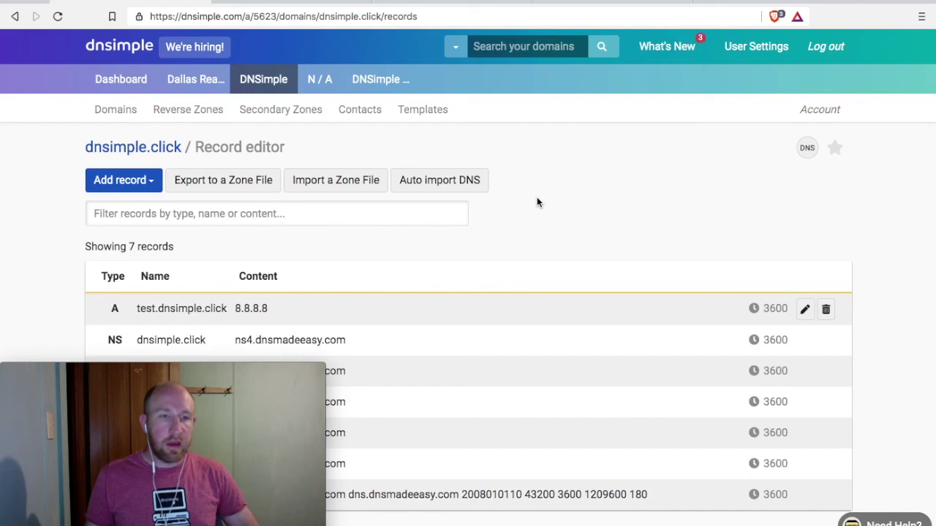
scroll(536, 198, "left", 5)
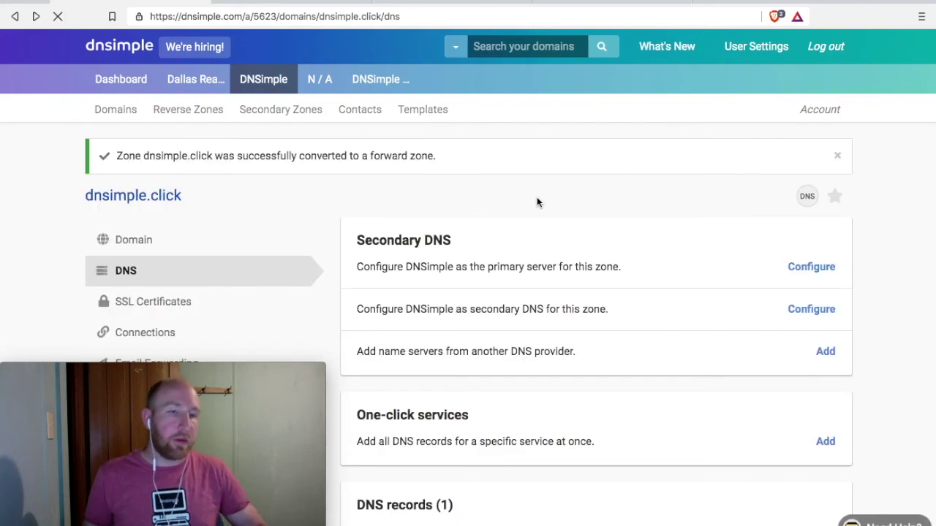